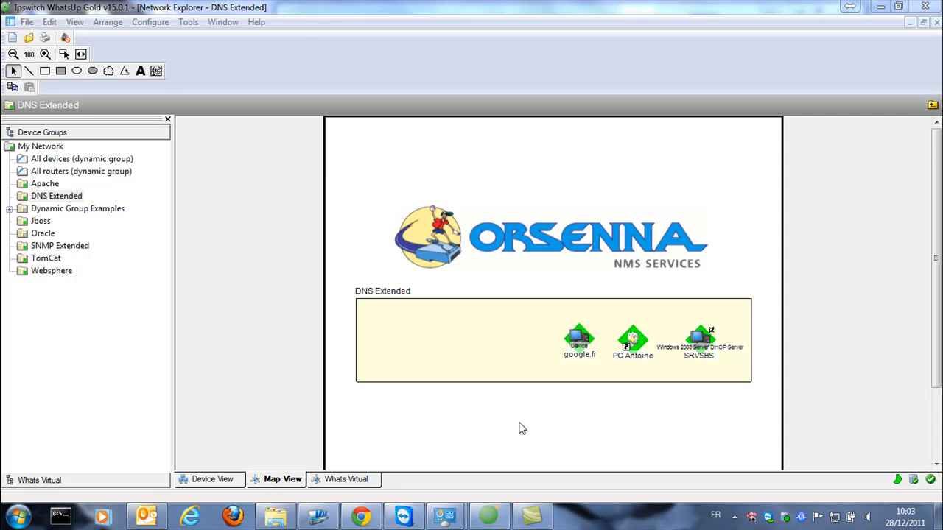
Open the Configure menu listing the configuration libraries
left_click(158, 22)
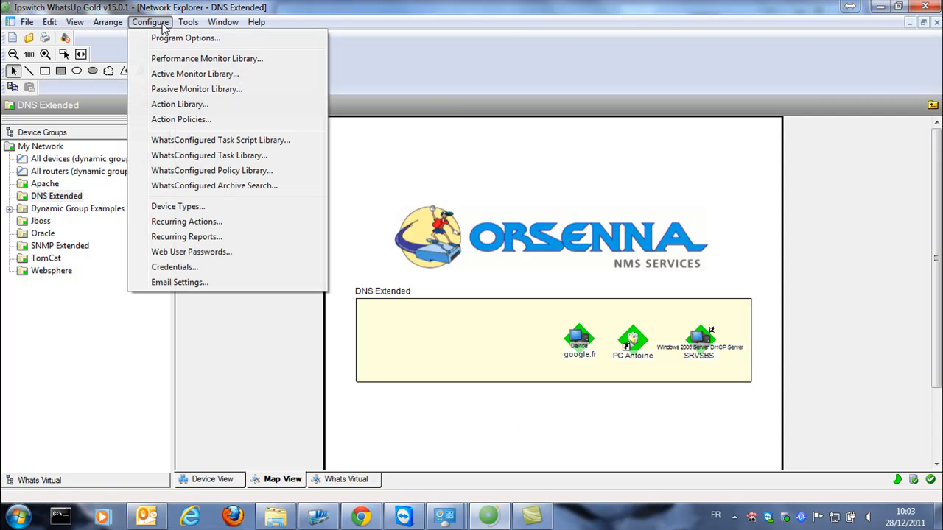
Create DNS Monitor Extended 'DNS for XPROAC' requesting XPROAC.orsenna.local with A Record (IPv4) type
left_click(169, 74)
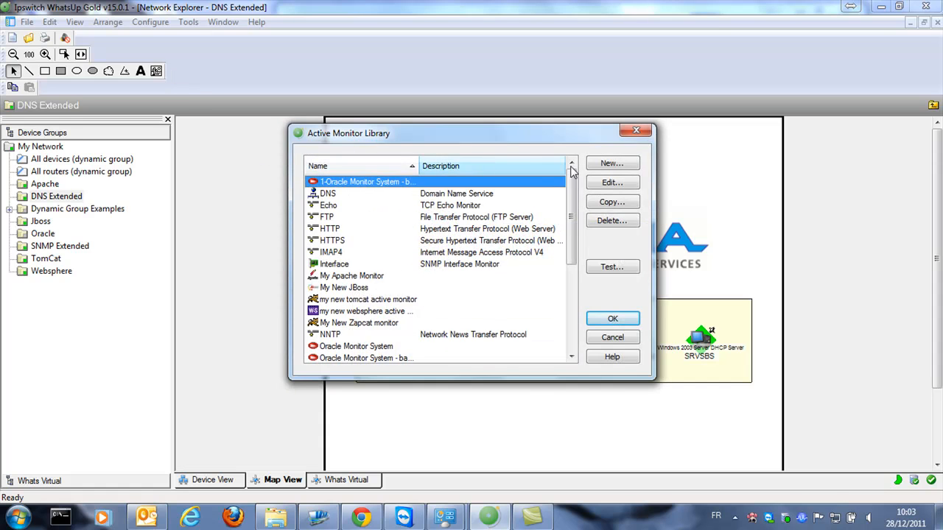
left_click(605, 167)
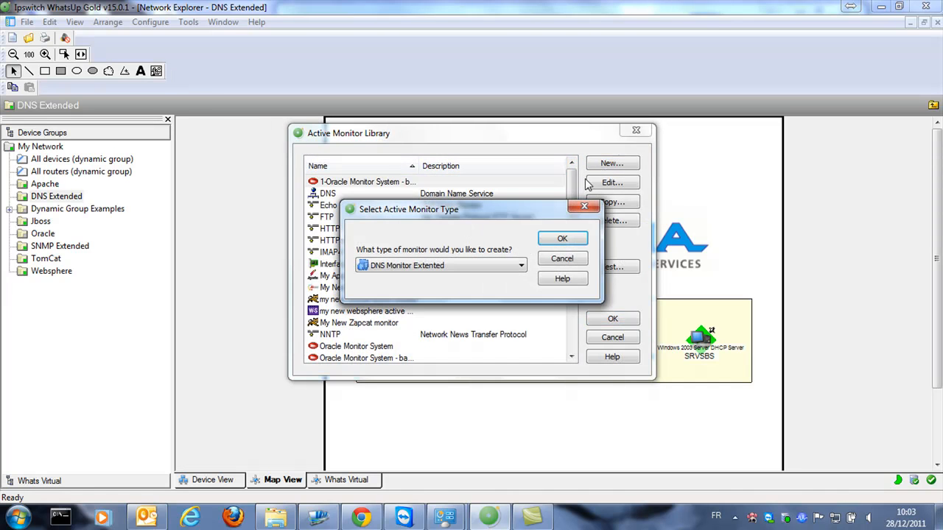
left_click(561, 239)
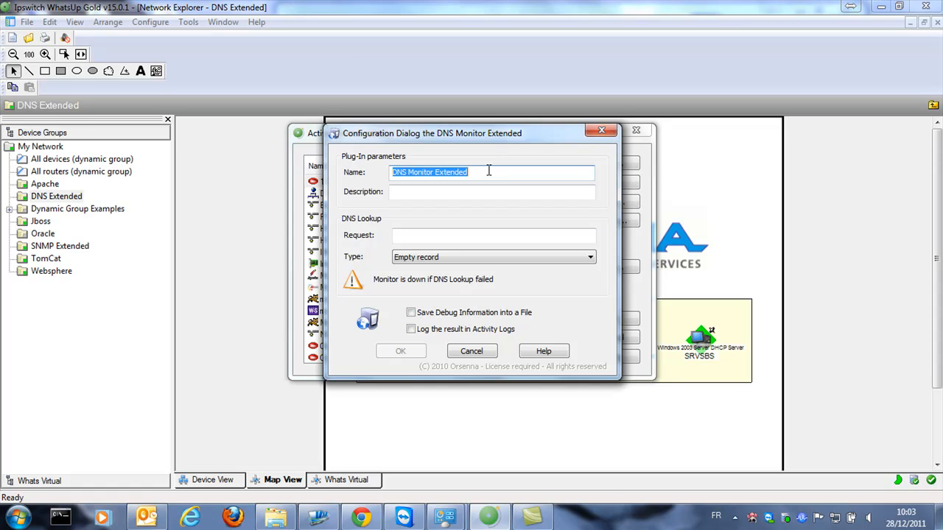
type("DNS for XPROAC")
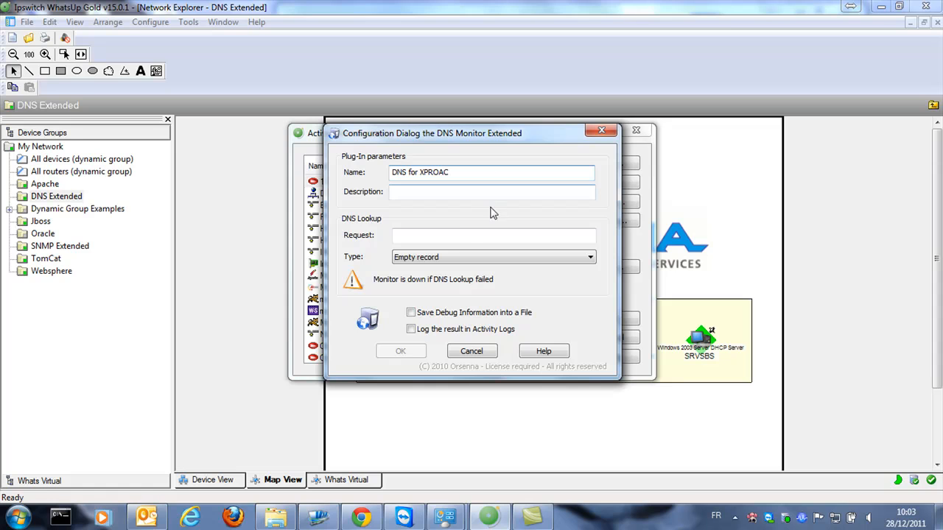
left_click(459, 235)
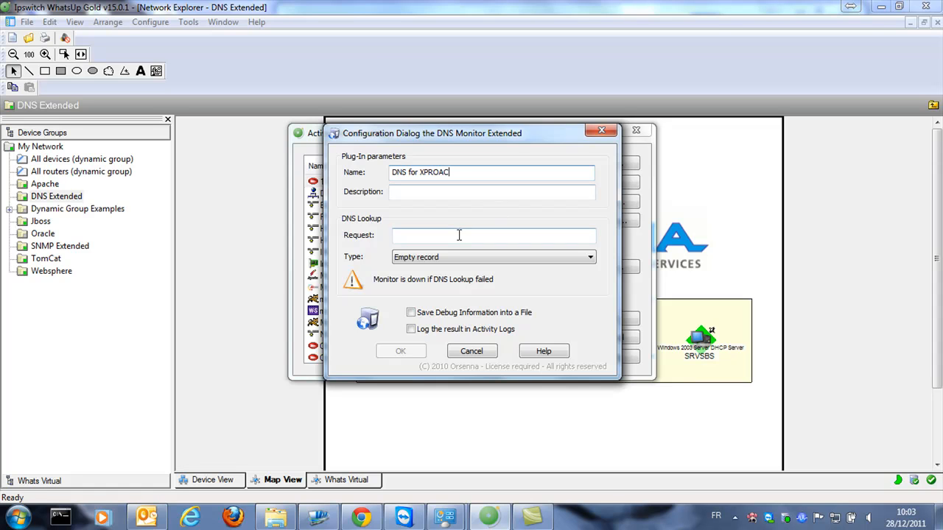
type("XPPROAC.orsenna.local")
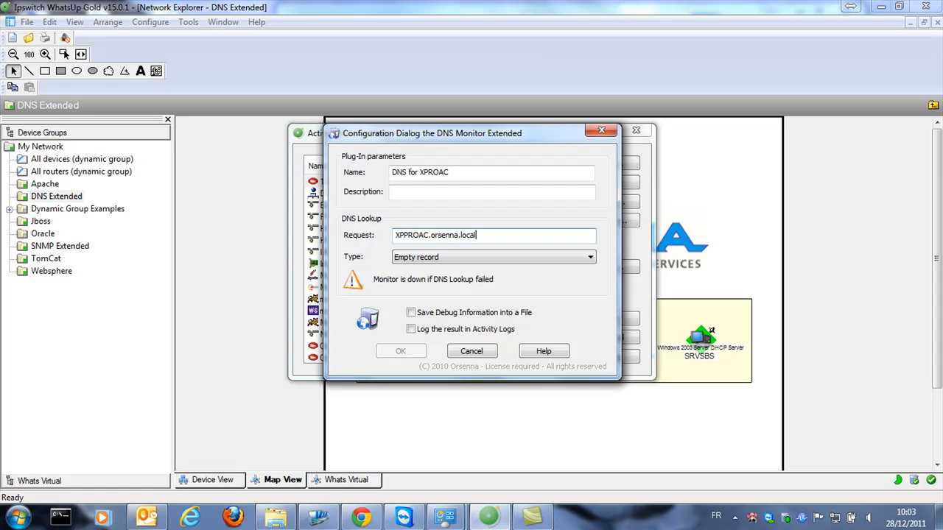
left_click(553, 258)
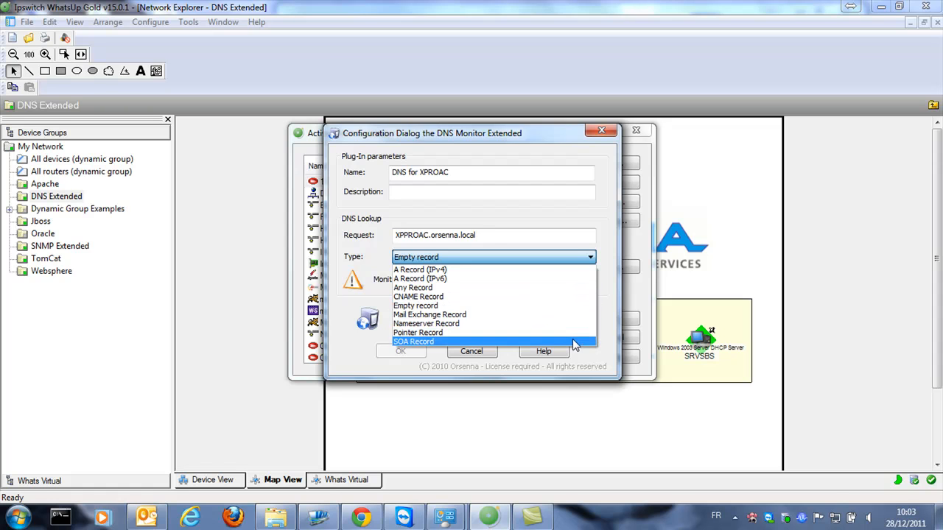
left_click(586, 271)
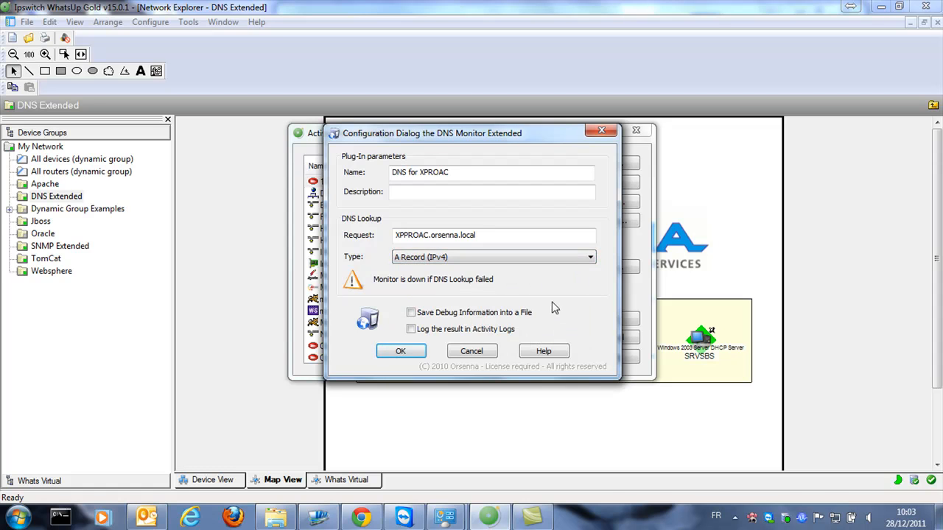
left_click(401, 351)
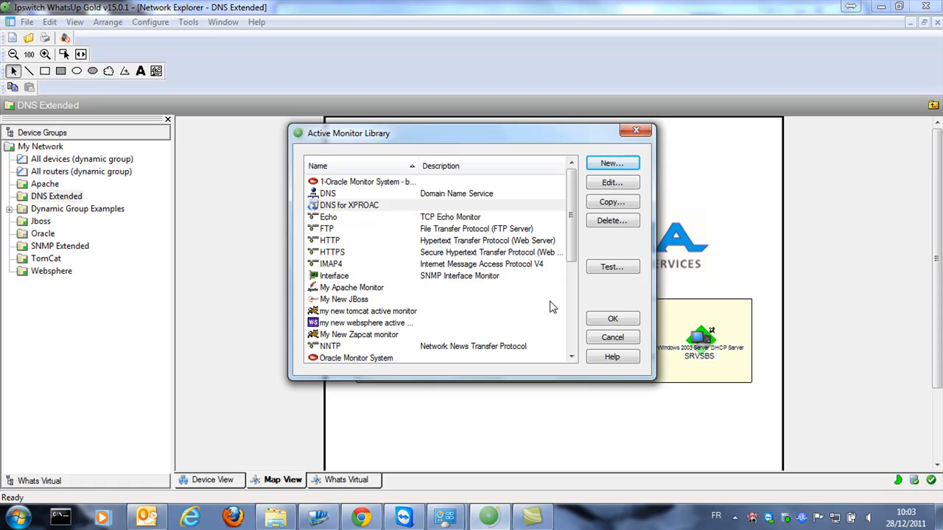
Test DNS for XPROAC against the SRVSBS device and review the lookup result
left_click(612, 267)
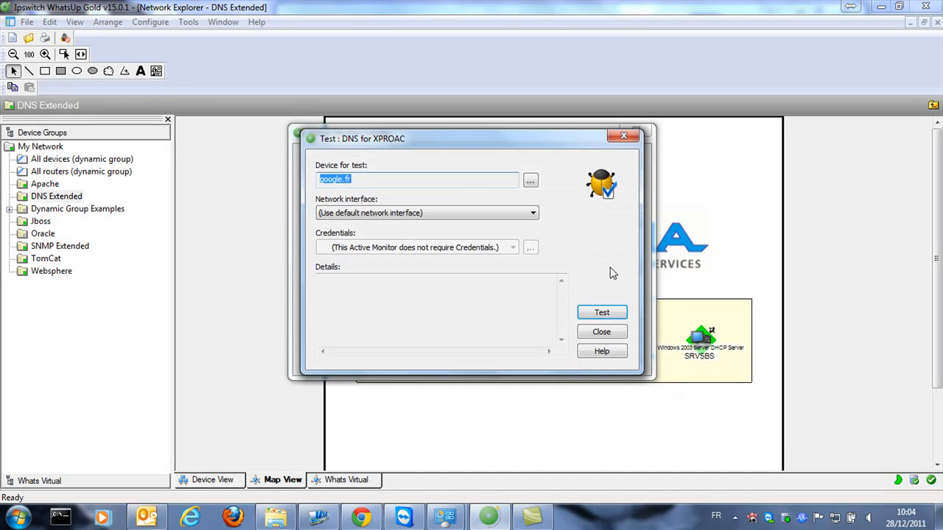
left_click(530, 181)
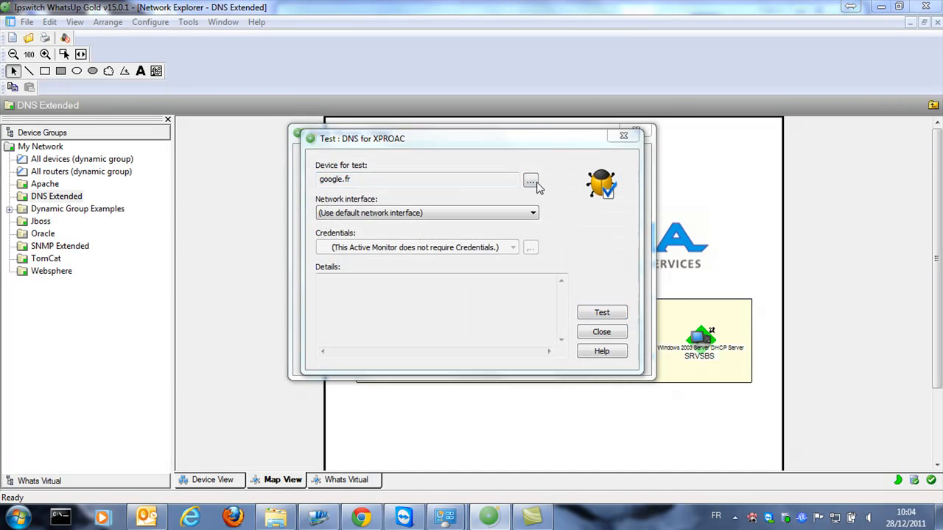
double_click(310, 202)
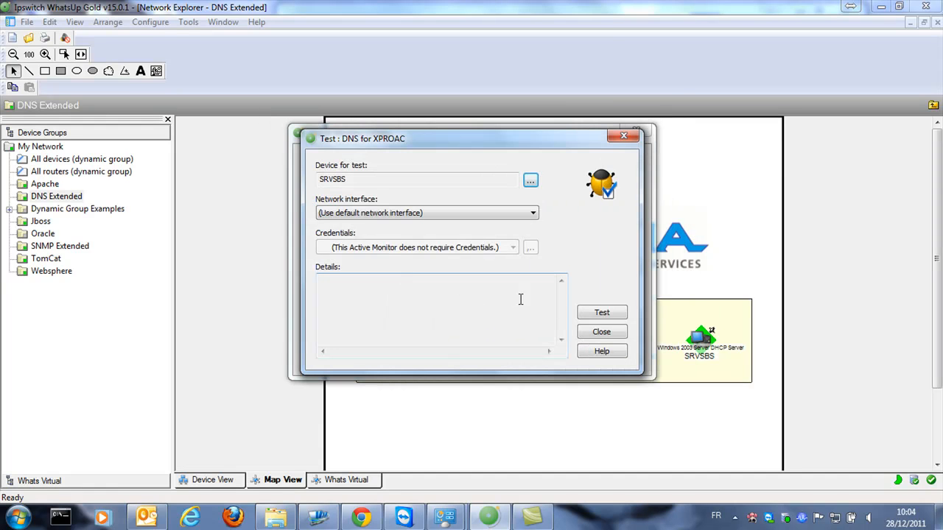
left_click(611, 317)
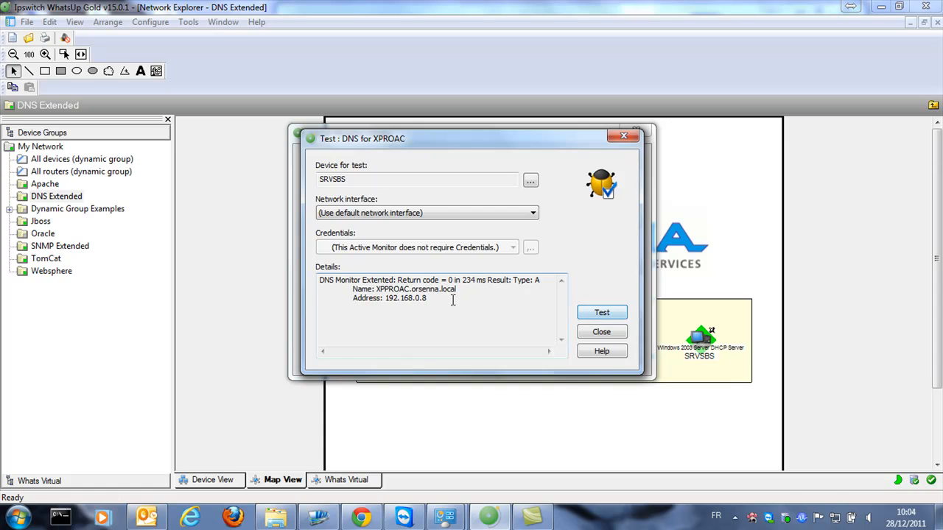
left_click_drag(442, 303, 319, 283)
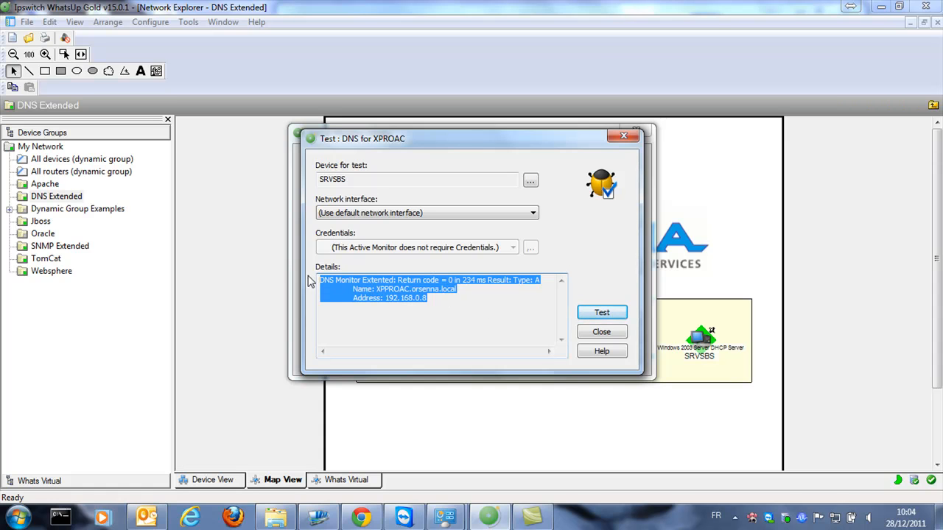
left_click(597, 333)
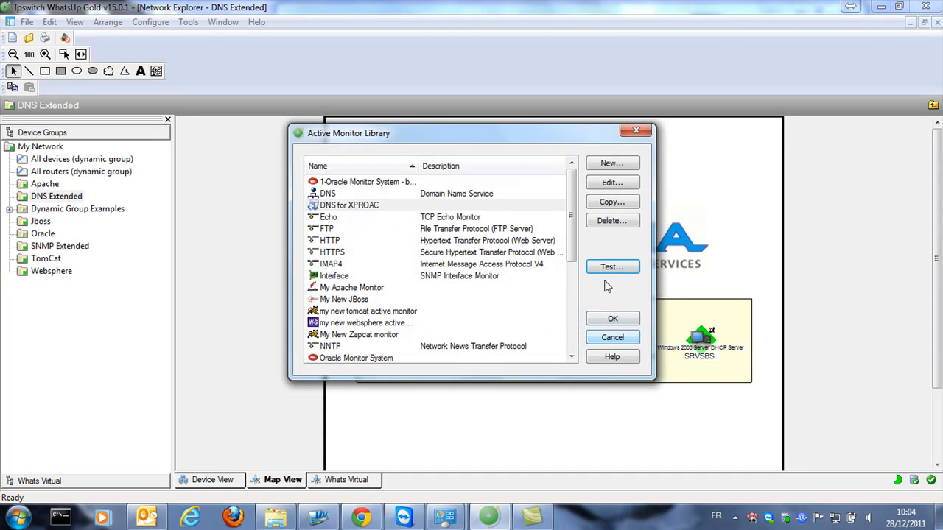
Change the DNS for XPROAC record type to CNAME Record
left_click(538, 205)
left_click(610, 182)
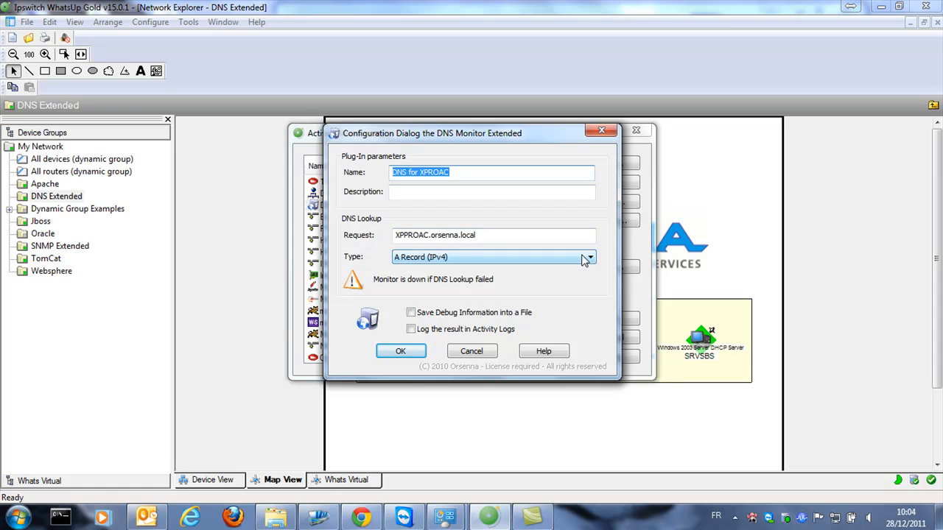
left_click(581, 256)
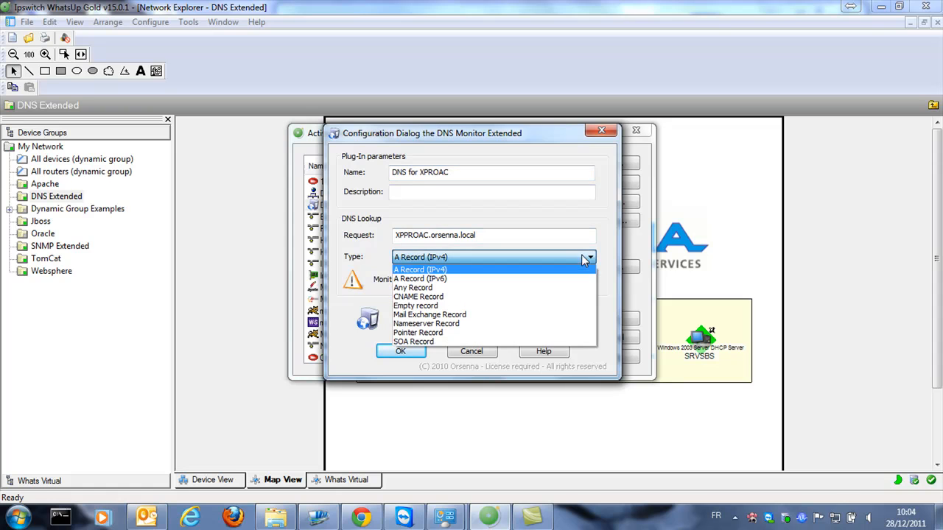
left_click(581, 302)
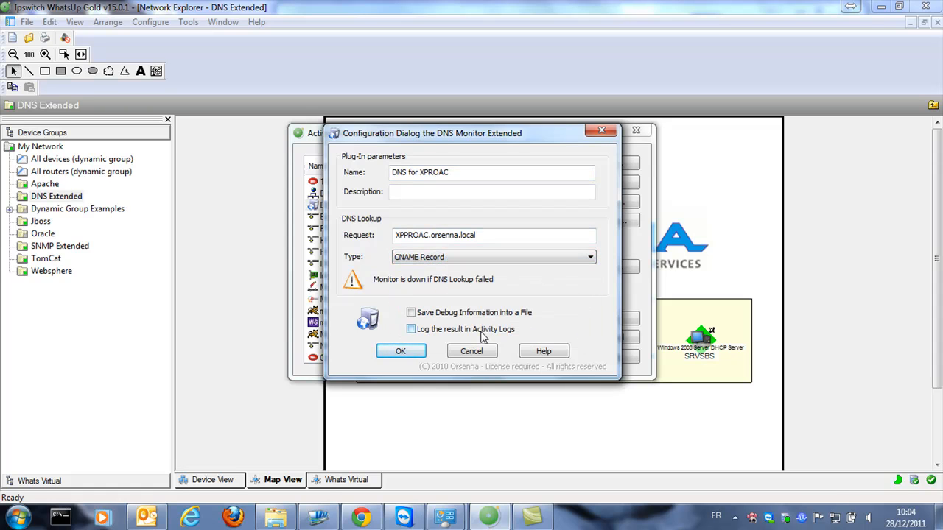
left_click(408, 353)
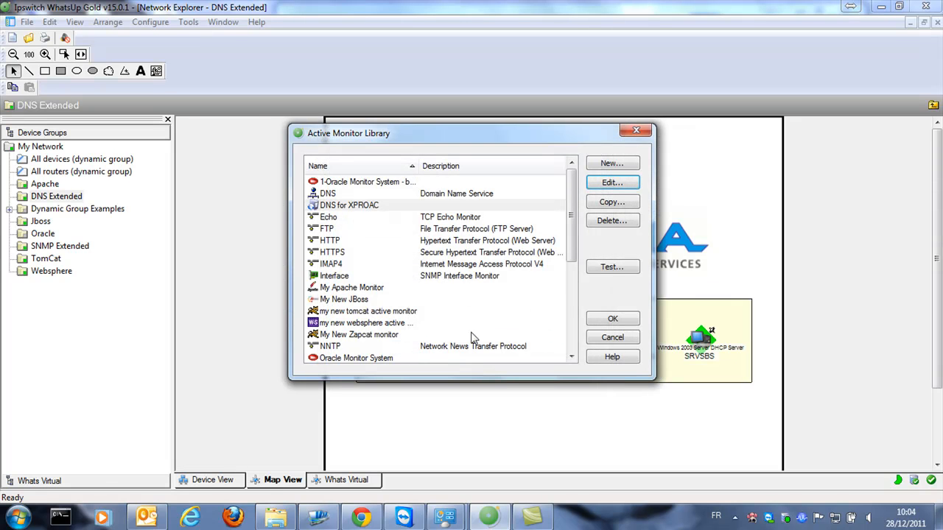
Rerun the DNS for XPROAC test on SRVSBS and read the new result
left_click(612, 268)
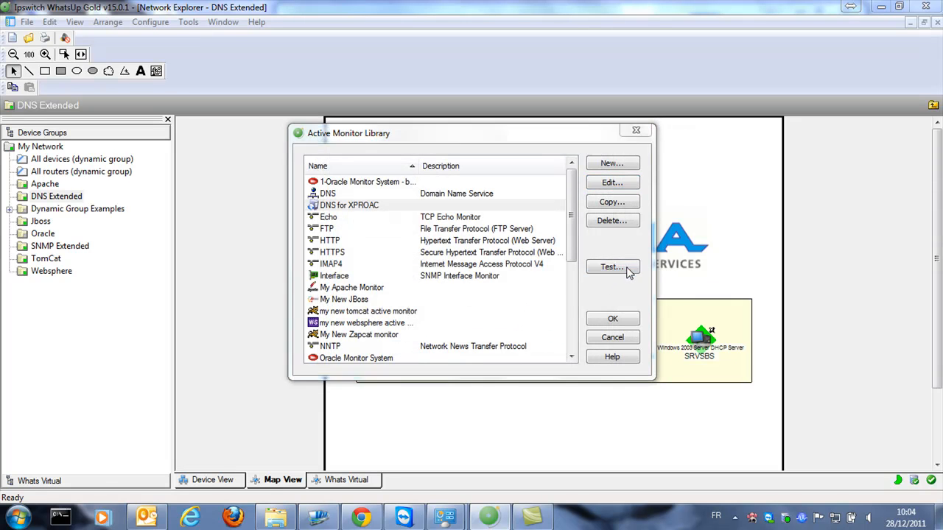
left_click(616, 314)
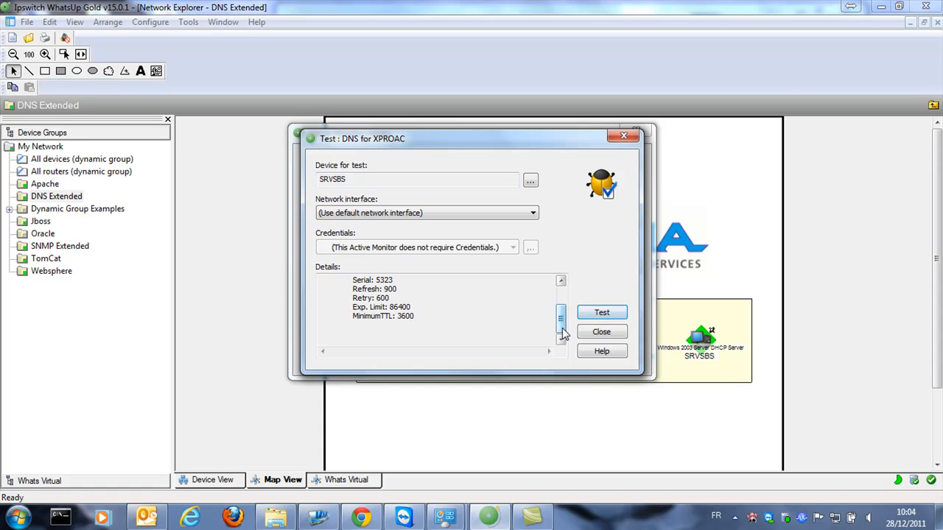
scroll(562, 325, "up", 2)
left_click_drag(562, 324, 564, 313)
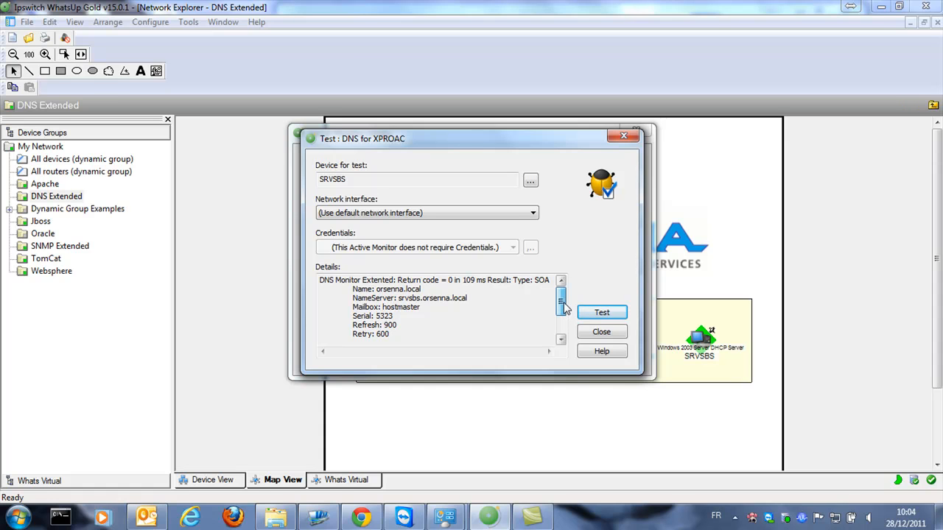
left_click_drag(565, 313, 569, 335)
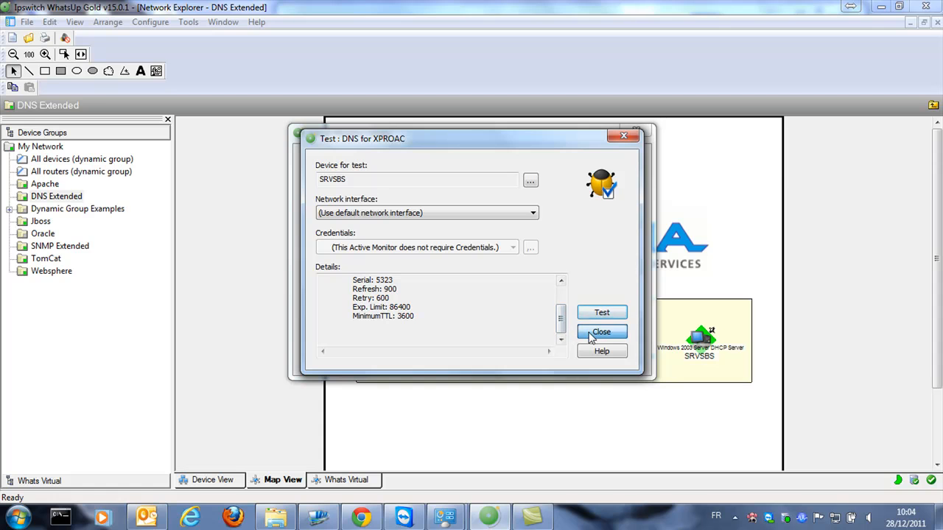
left_click(597, 333)
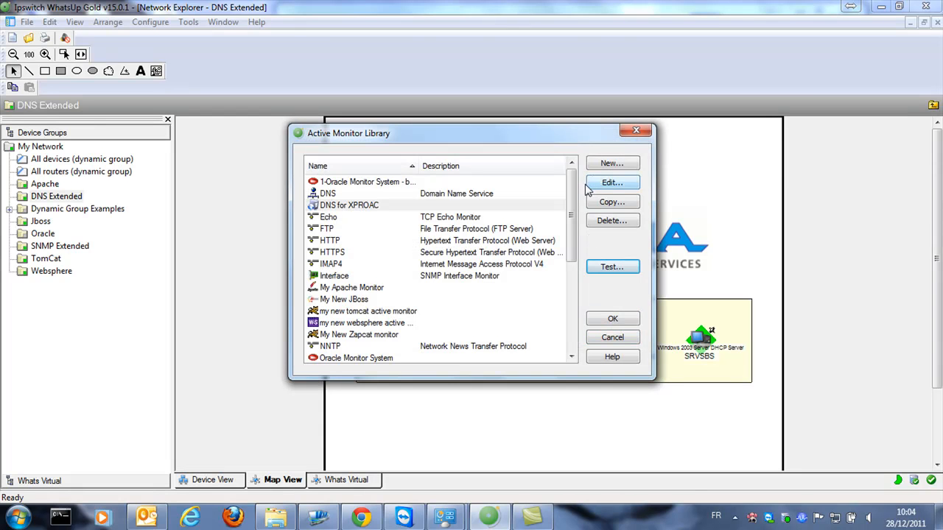
left_click(607, 168)
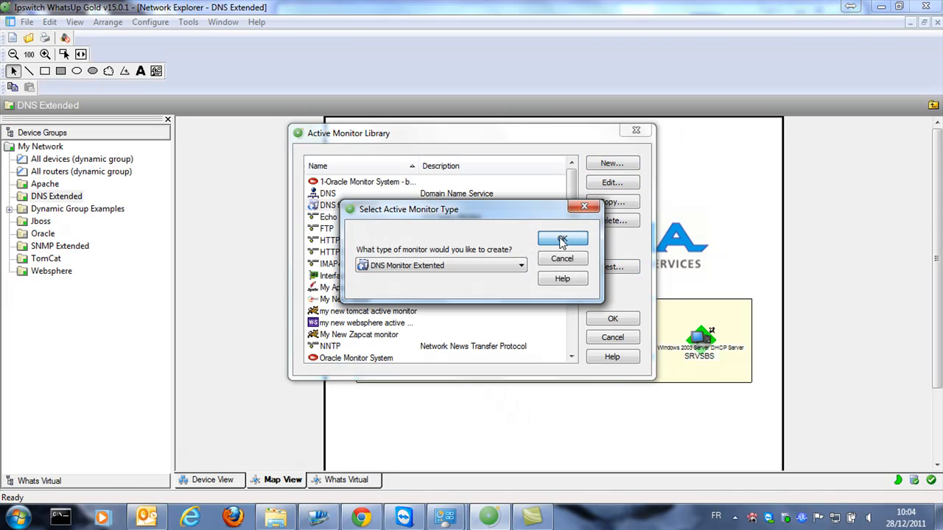
left_click(562, 240)
left_click_drag(409, 175, 498, 174)
type("for")
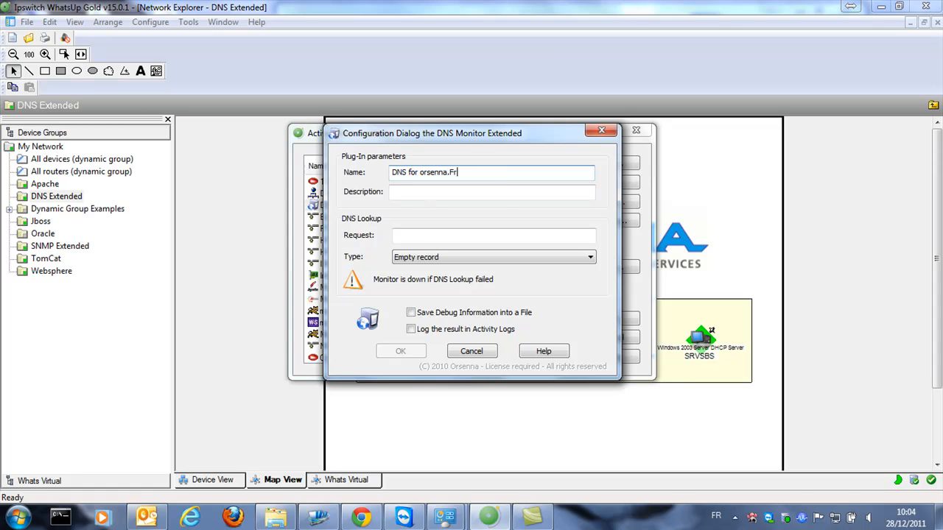
left_click(476, 236)
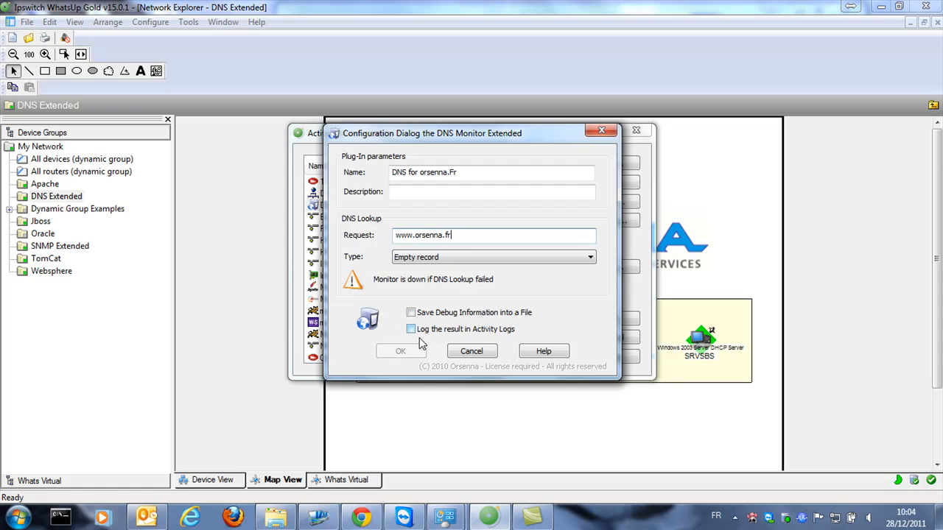
left_click(464, 193)
left_click(455, 257)
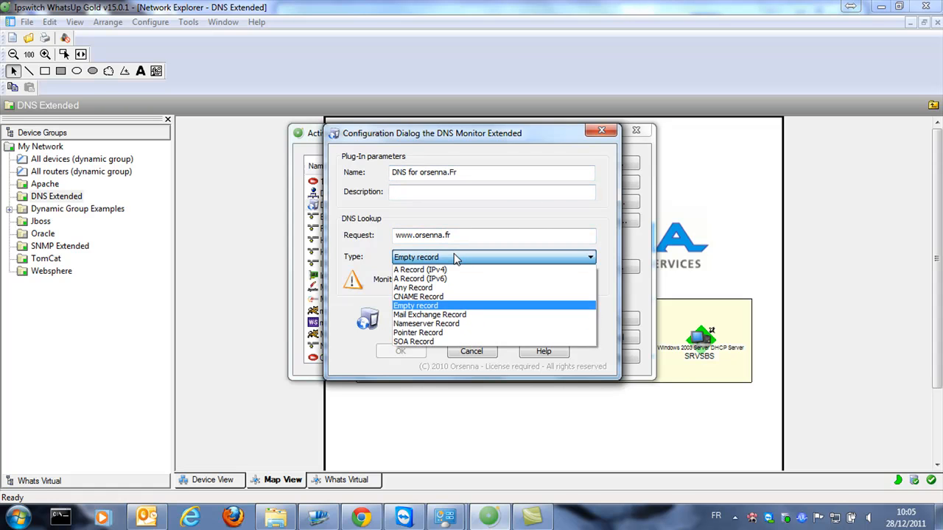
left_click(456, 271)
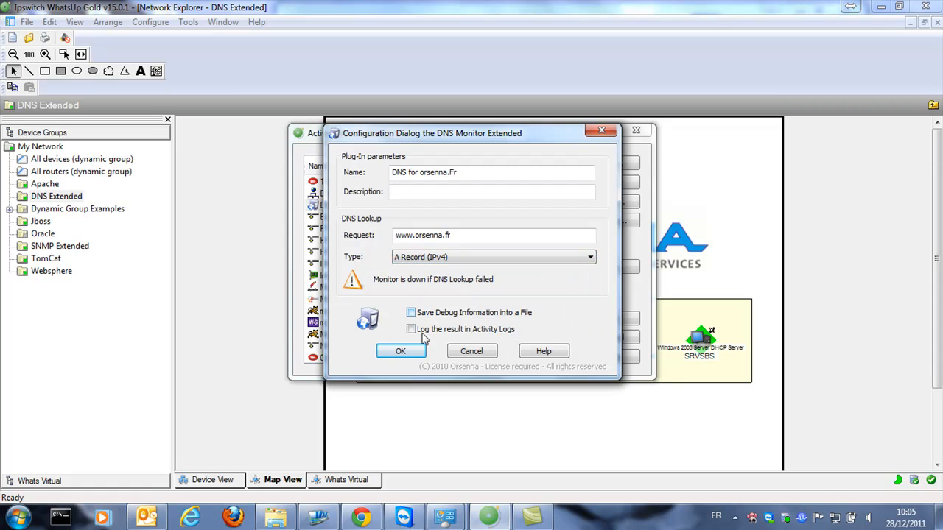
left_click(402, 352)
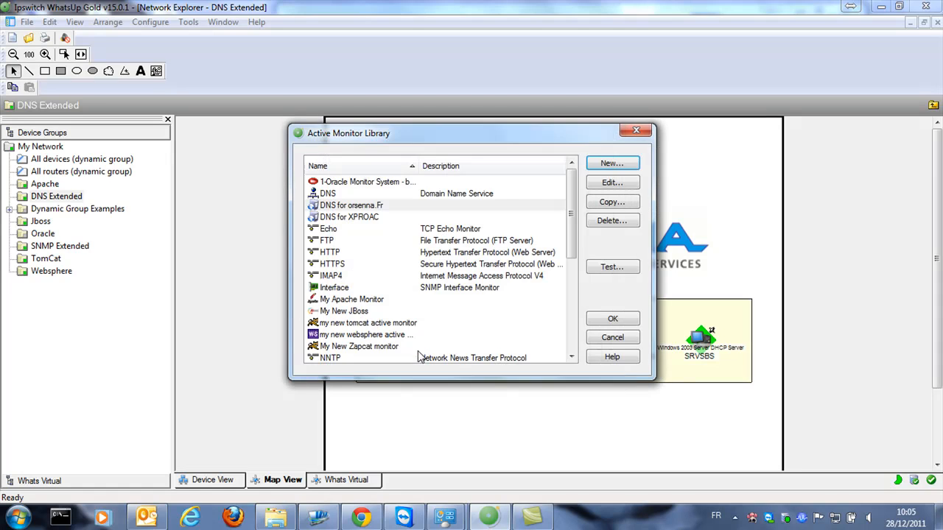
Test DNS for orsenna.Fr on SRVSBS, confirming code 0 and 217.76.132.42, then close the library
left_click(610, 267)
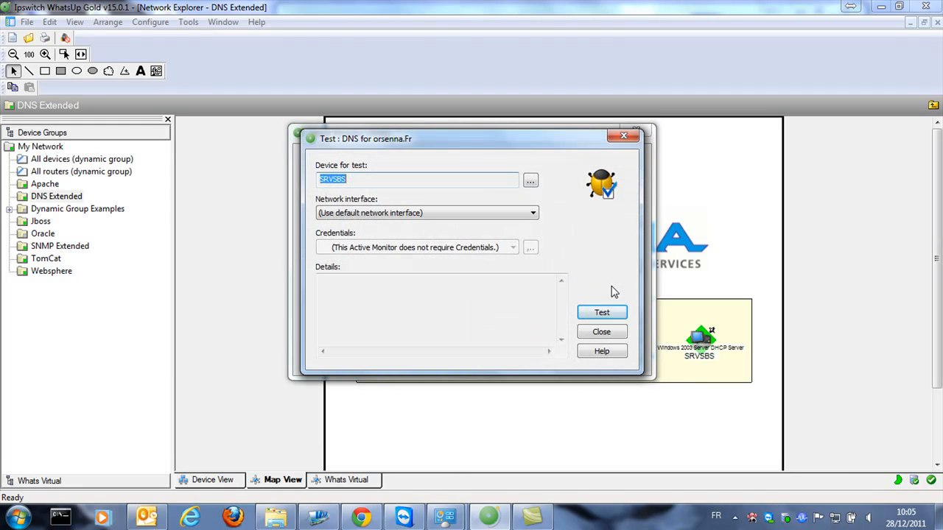
left_click(610, 315)
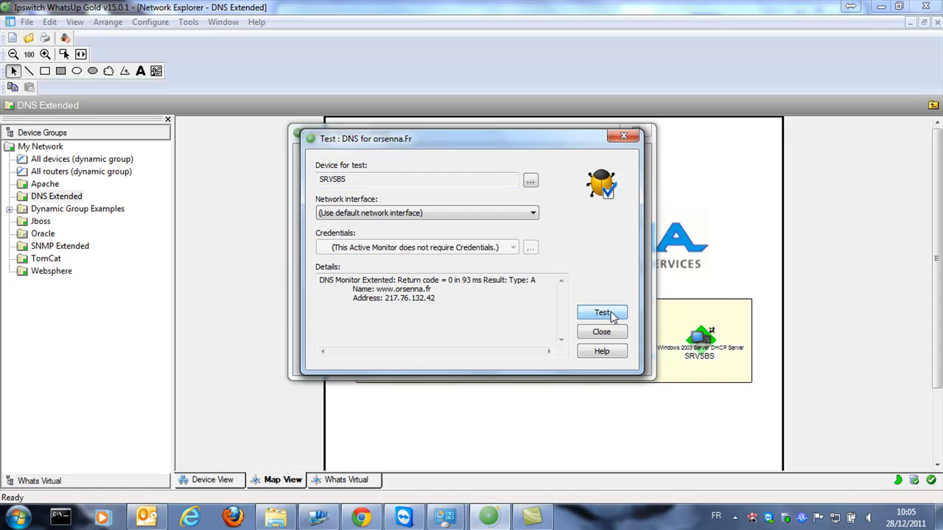
left_click_drag(456, 303, 283, 257)
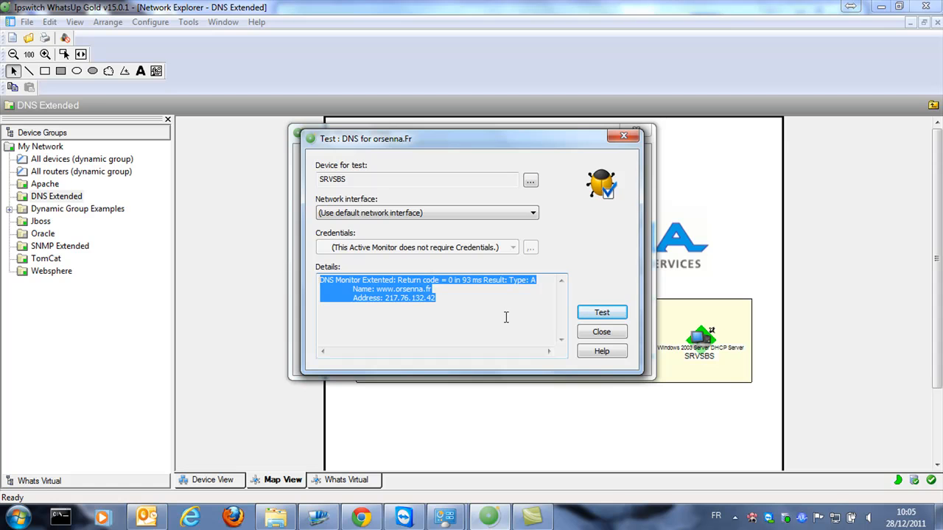
left_click(598, 333)
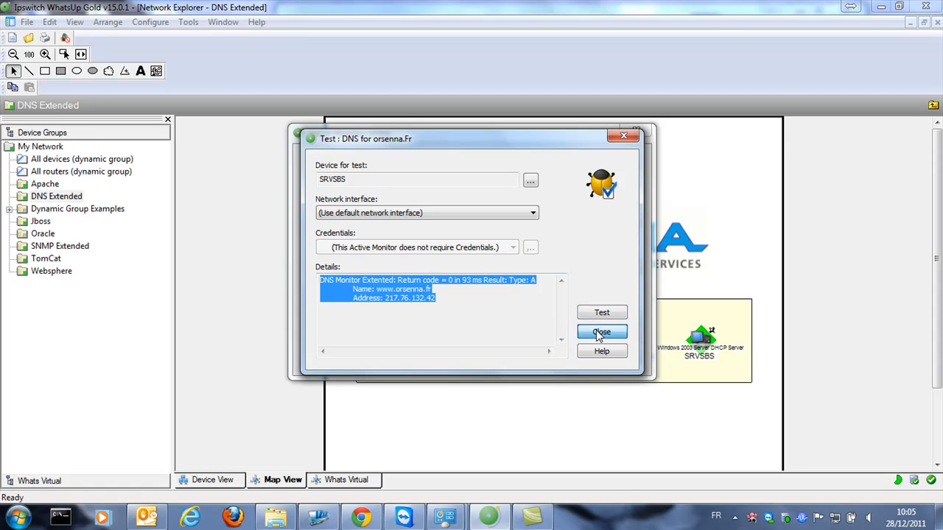
left_click(616, 320)
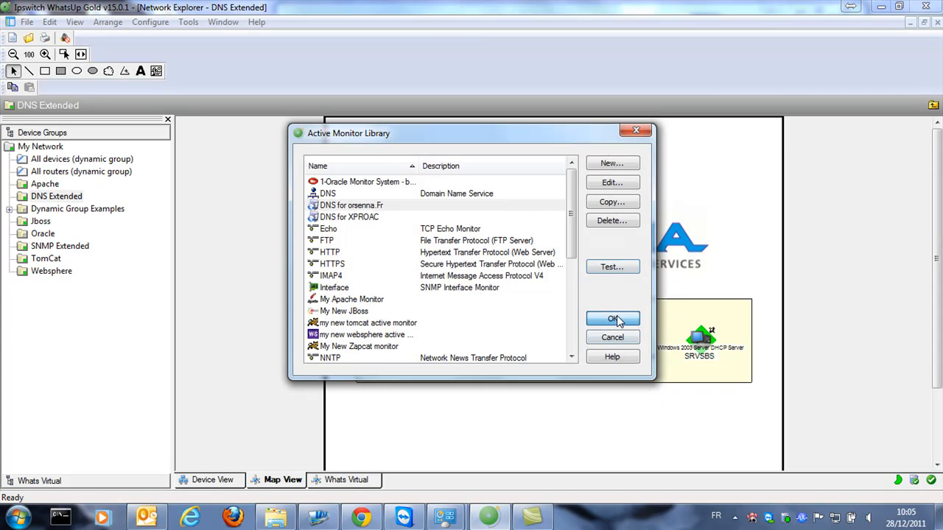
left_click(699, 339)
Attach the DNS for orsenna.Fr active monitor to SRVSBS
double_click(702, 339)
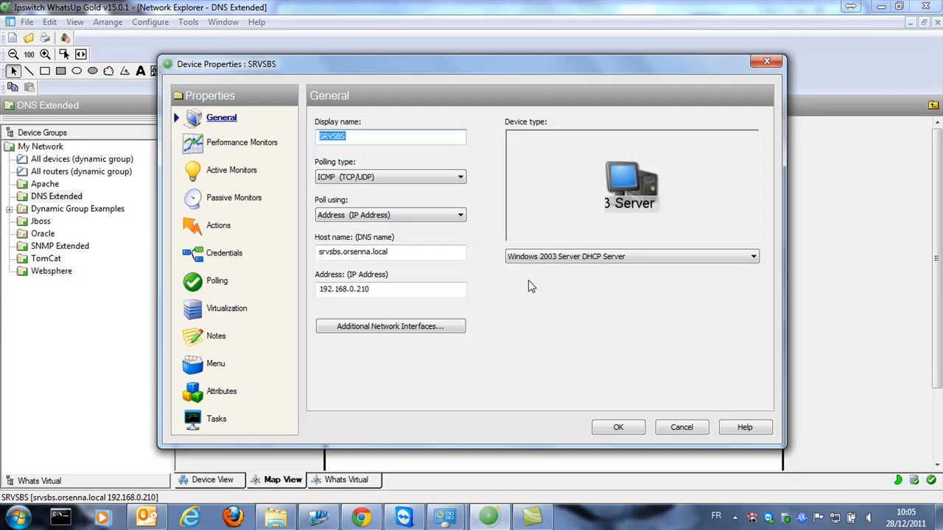
left_click(233, 168)
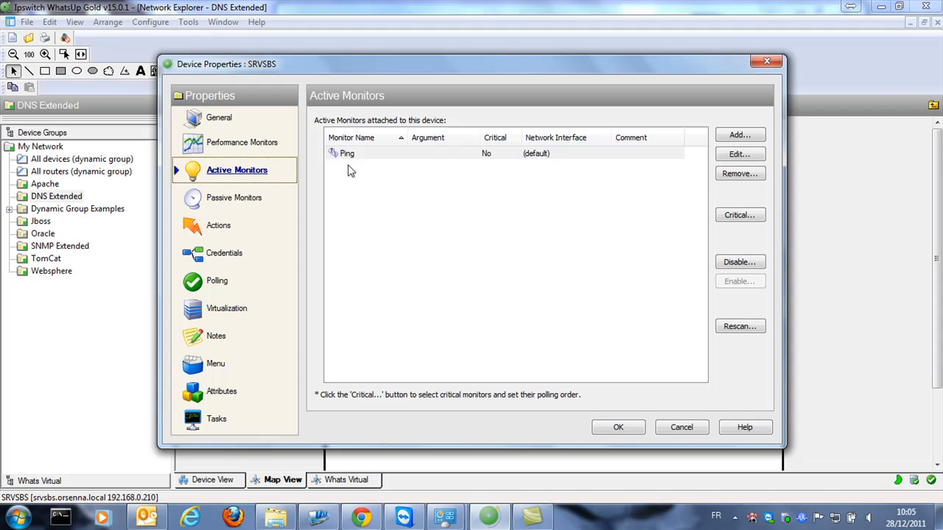
left_click(739, 136)
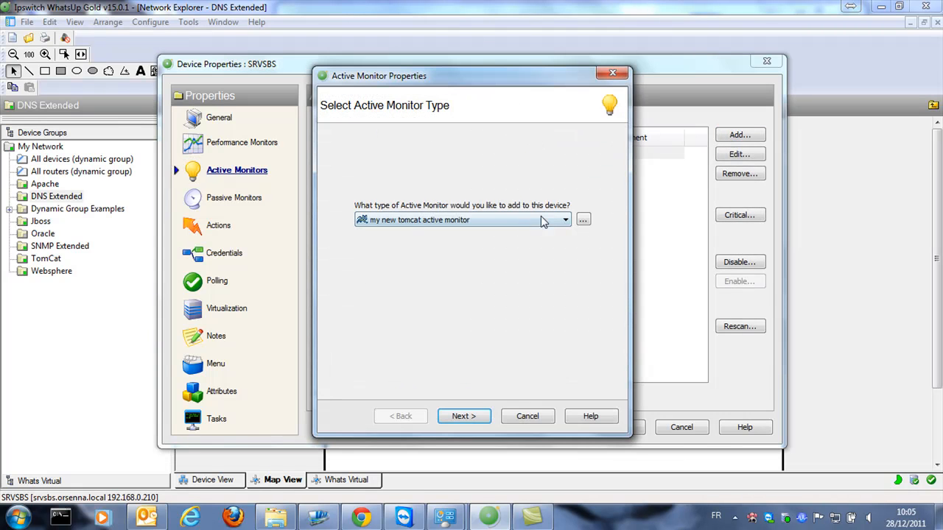
left_click(522, 222)
left_click_drag(566, 350, 575, 251)
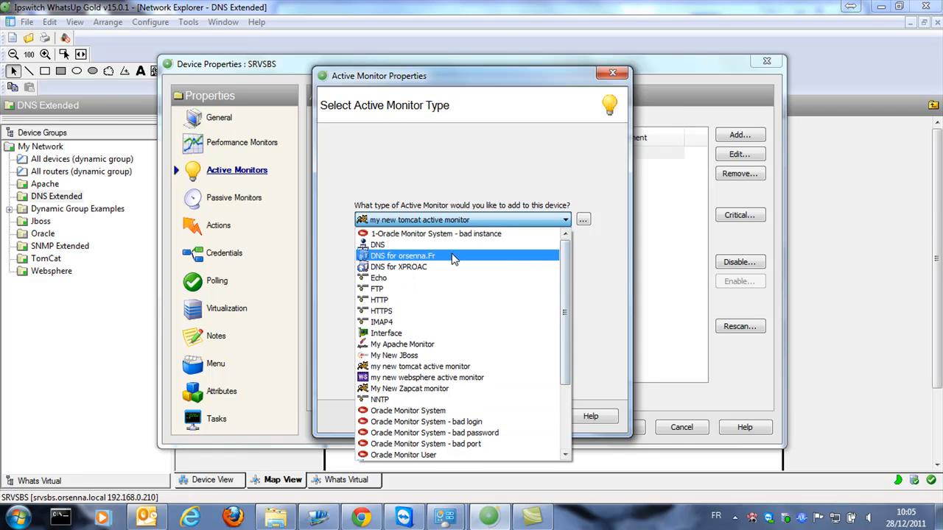
left_click(452, 255)
left_click(463, 416)
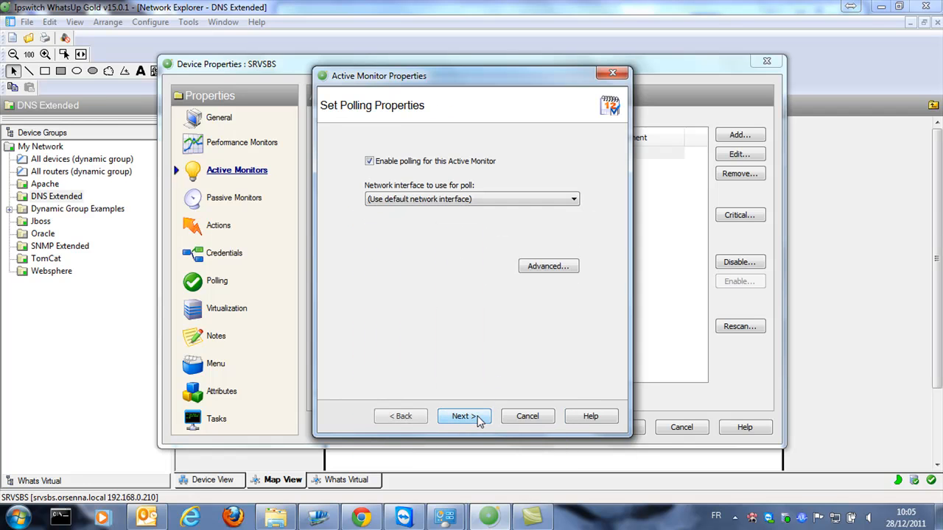
left_click(463, 416)
left_click(477, 418)
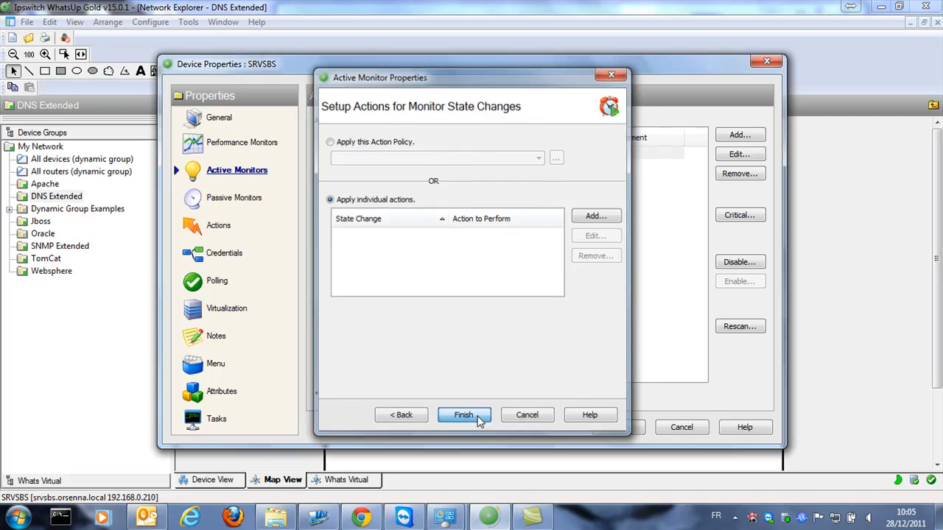
Attach DNS for XPROAC to SRVSBS as well and save the device's monitors
left_click(739, 135)
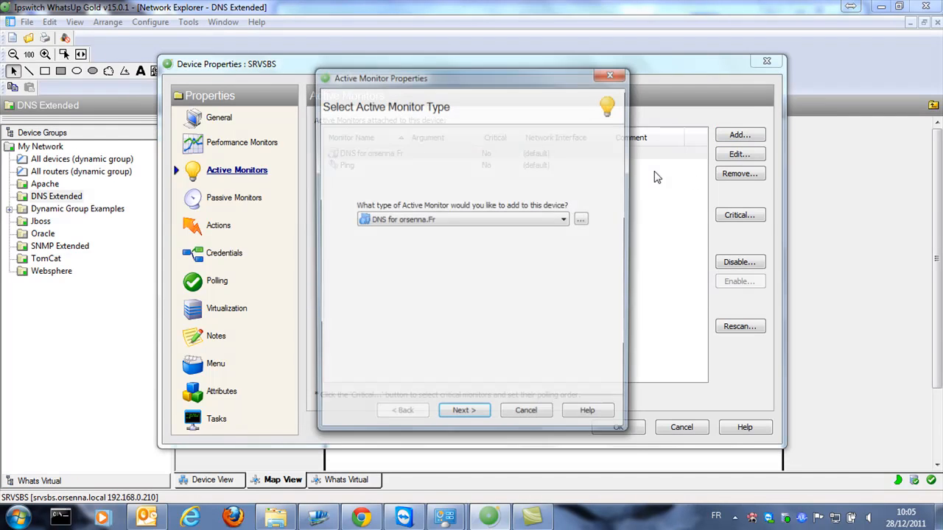
left_click(554, 221)
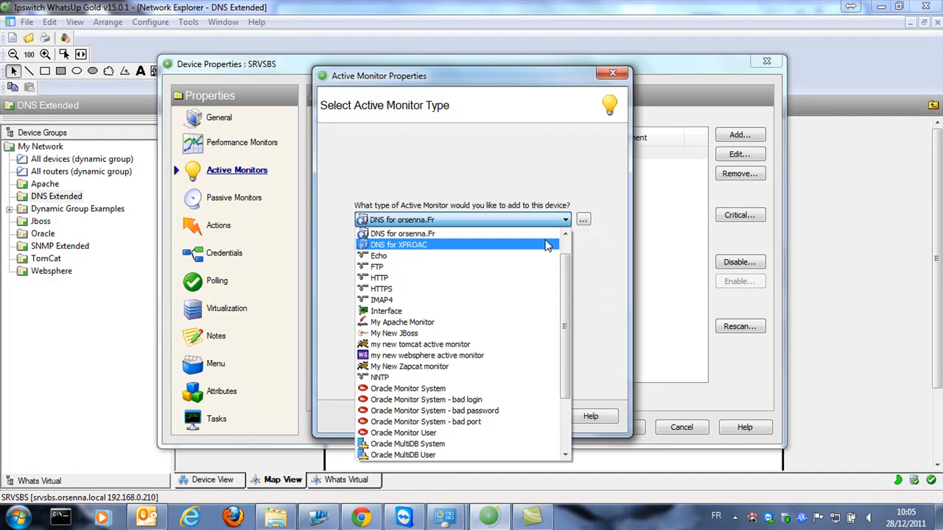
left_click(547, 245)
left_click(487, 417)
left_click(486, 417)
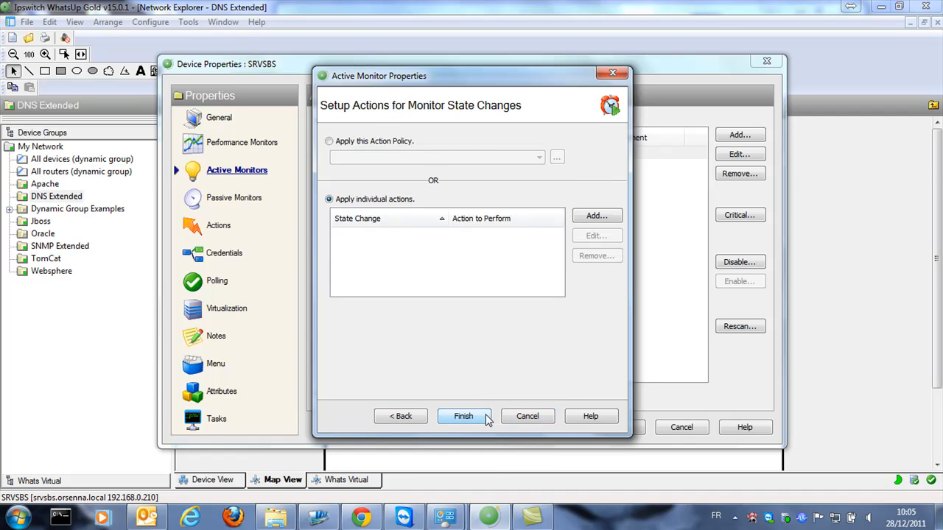
left_click(484, 417)
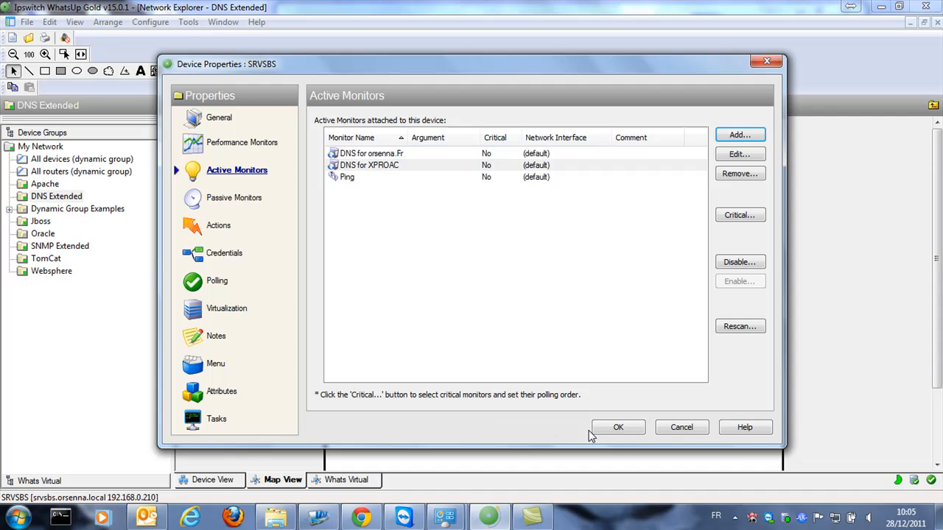
left_click(610, 430)
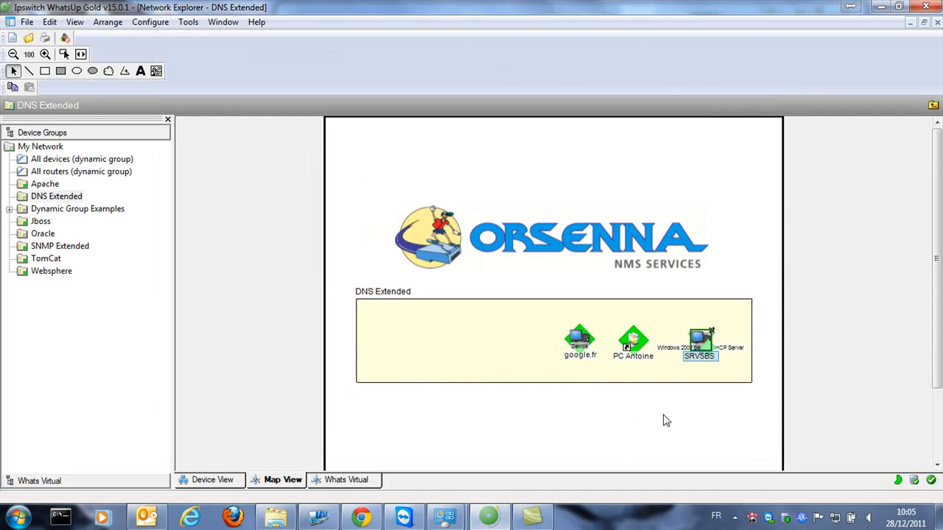
Select and then deselect the DNS Extended group area on the map
left_click(728, 373)
left_click(713, 407)
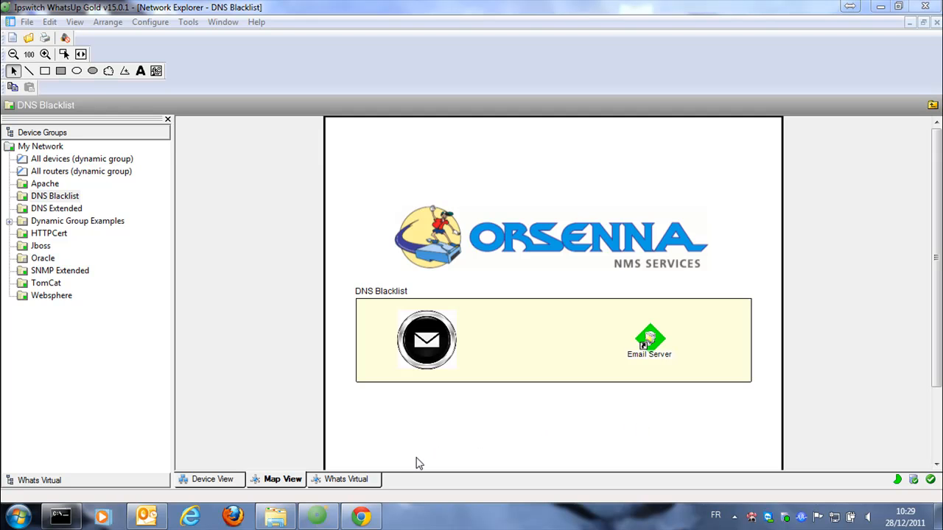
View the SpamCop blocking list in Chrome, then return to WhatsUp Gold's Configure menu
left_click(361, 518)
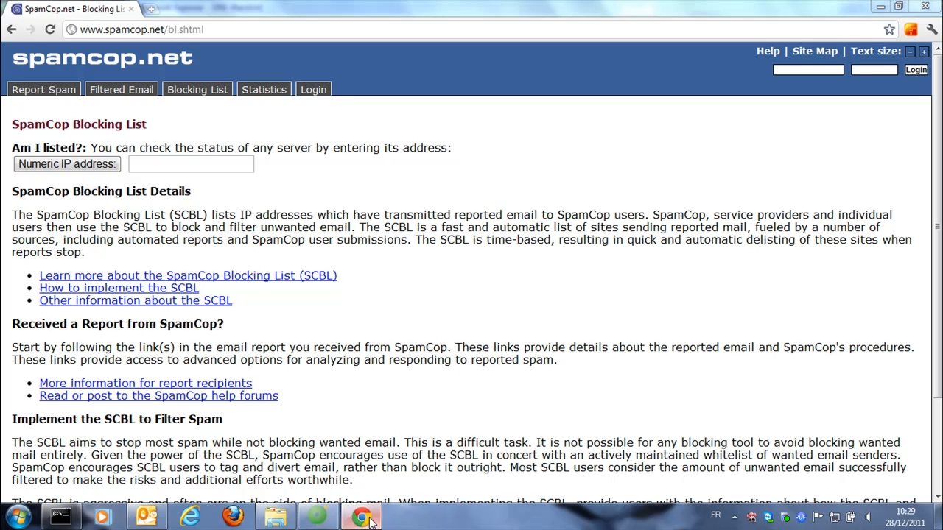
left_click(371, 520)
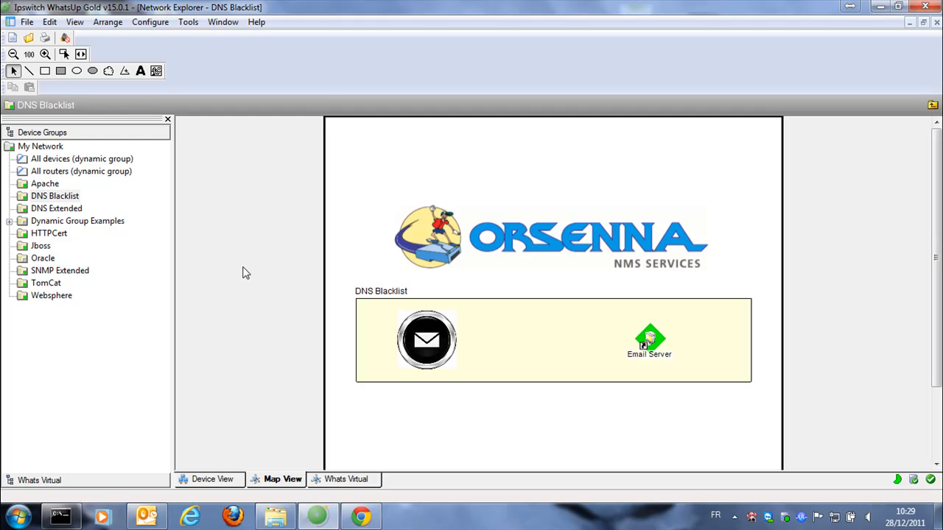
left_click(153, 22)
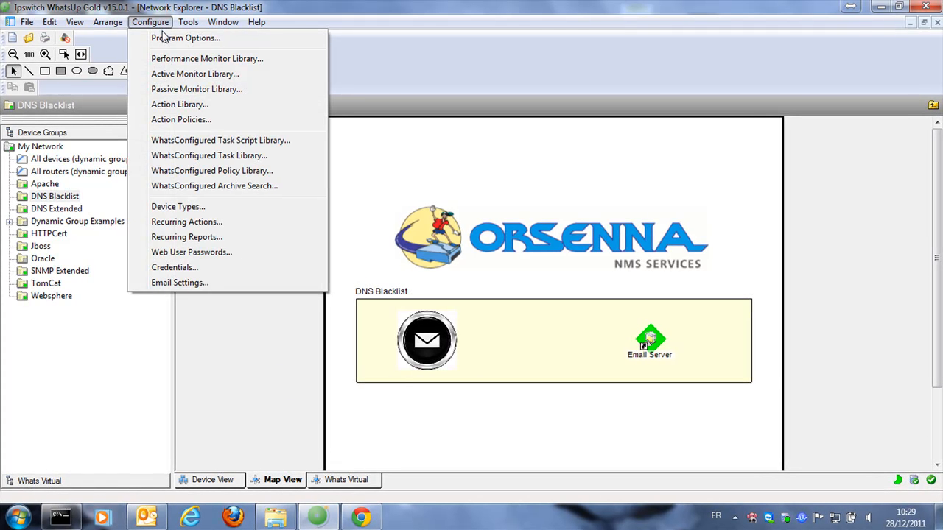
Create DNS Blacklist Monitor 'SMTP Nerim' for host IP 178.132.17.92, keeping its five blacklist servers
left_click(171, 74)
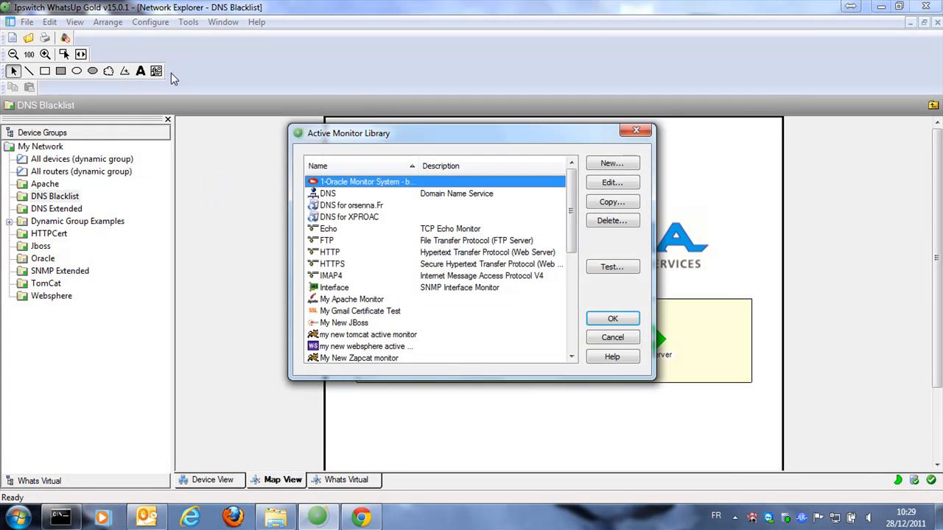
left_click(612, 163)
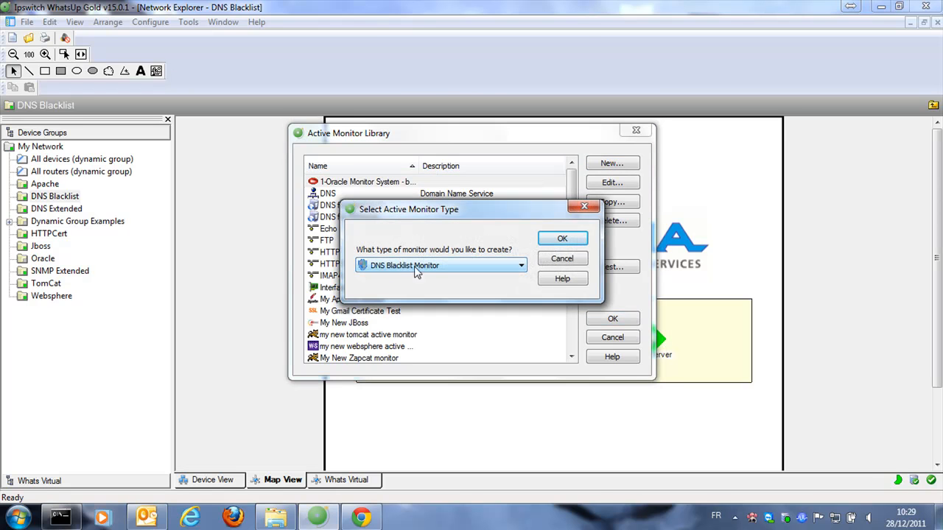
left_click(561, 241)
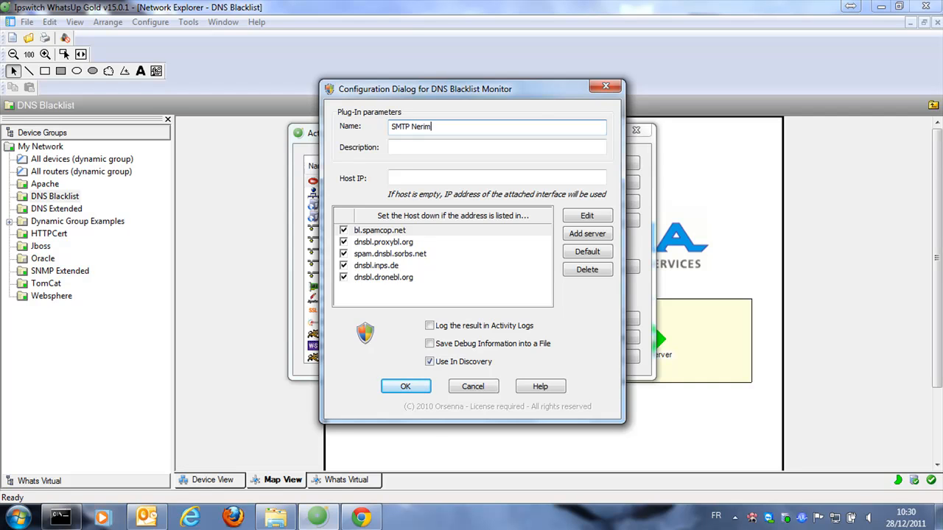
left_click(412, 178)
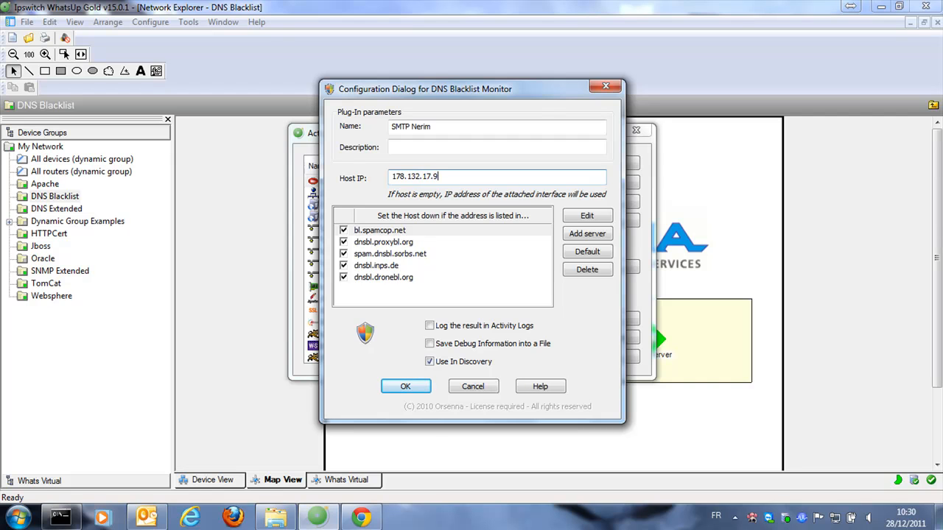
left_click(392, 232)
left_click(398, 242)
left_click(403, 254)
left_click(405, 265)
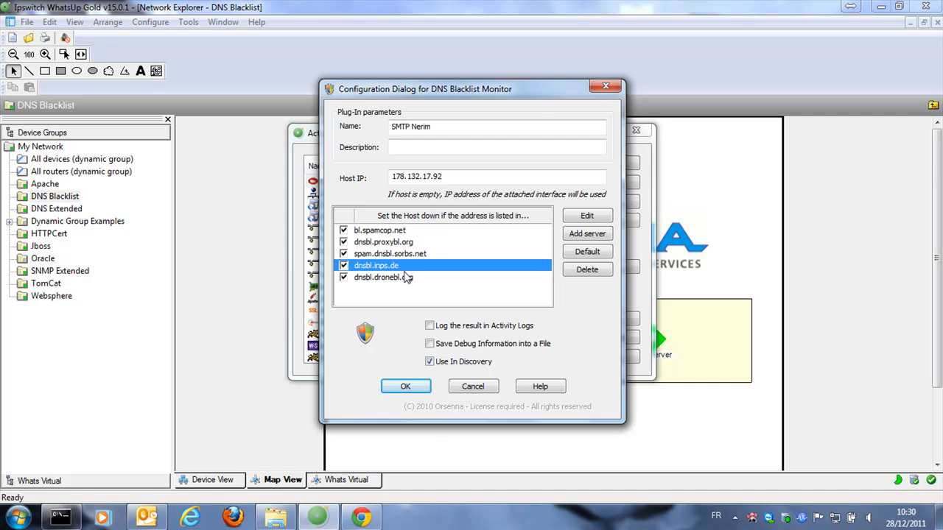
left_click(409, 278)
left_click(582, 235)
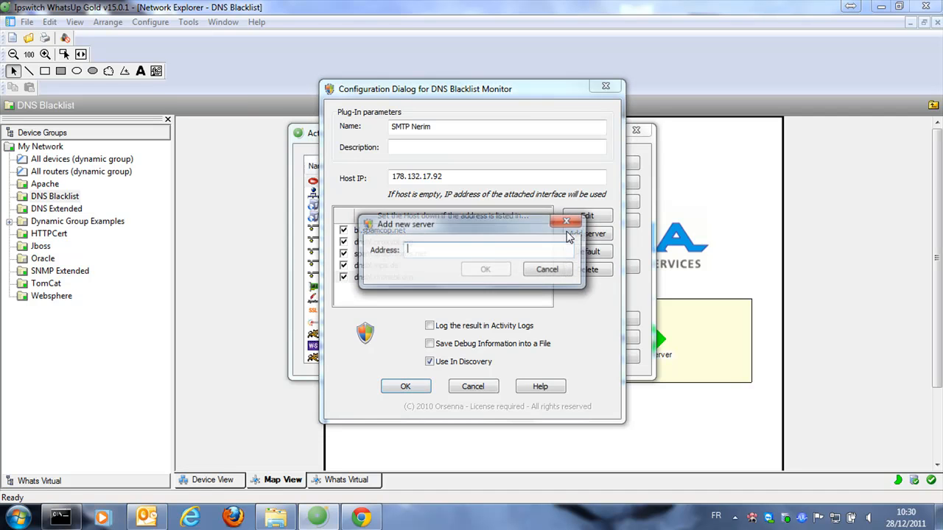
left_click(553, 271)
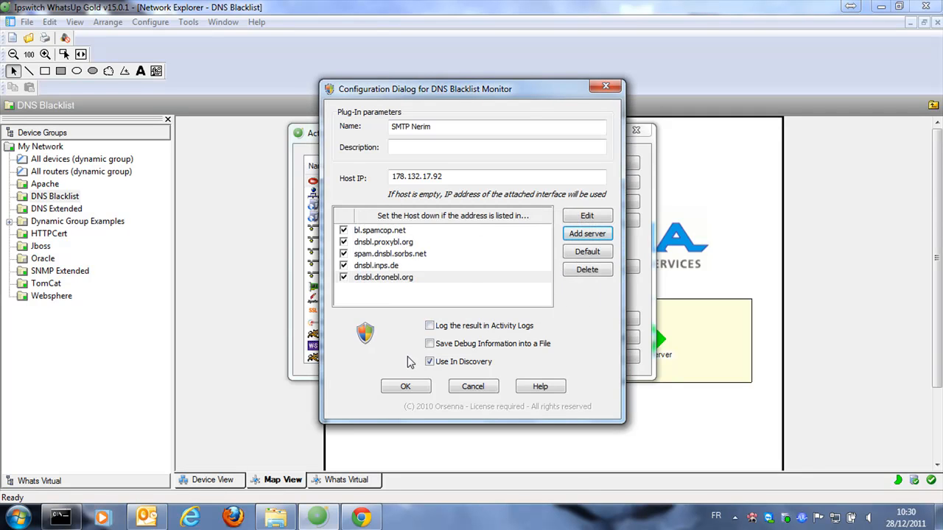
left_click(405, 387)
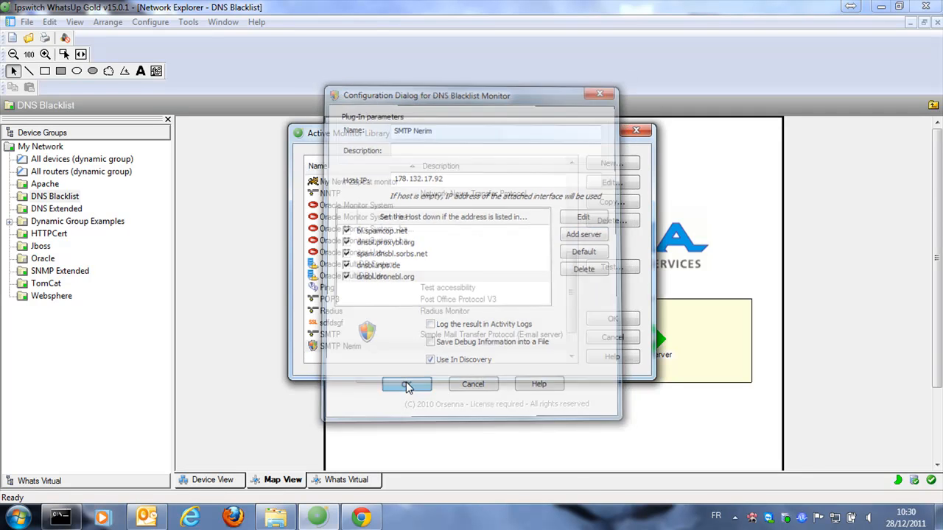
Test SMTP Nerim against Email Server, confirming return code 0 in 499 ms
left_click(611, 267)
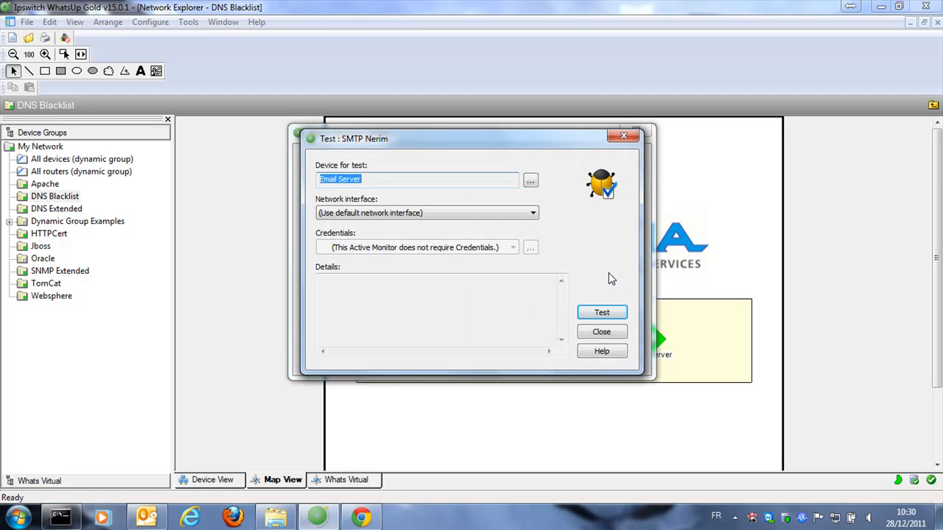
left_click(604, 312)
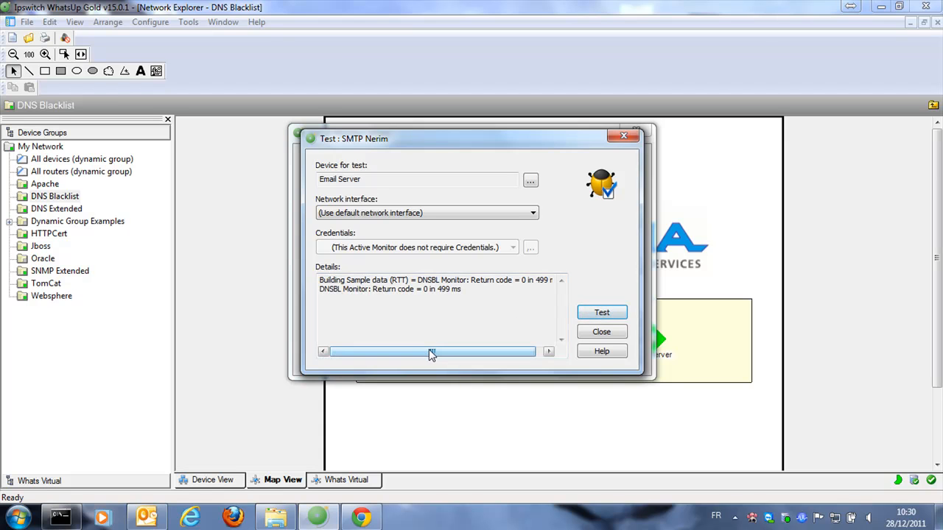
left_click_drag(432, 354, 406, 356)
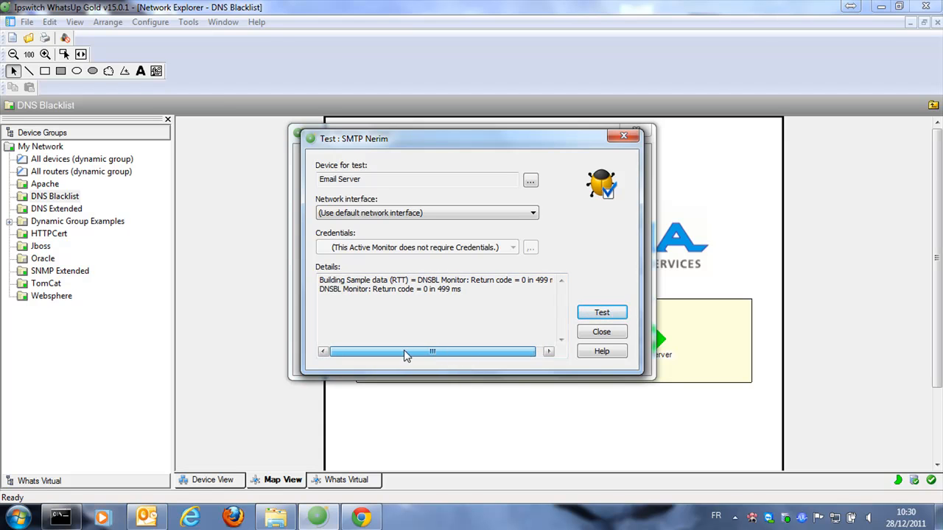
left_click_drag(462, 289, 319, 290)
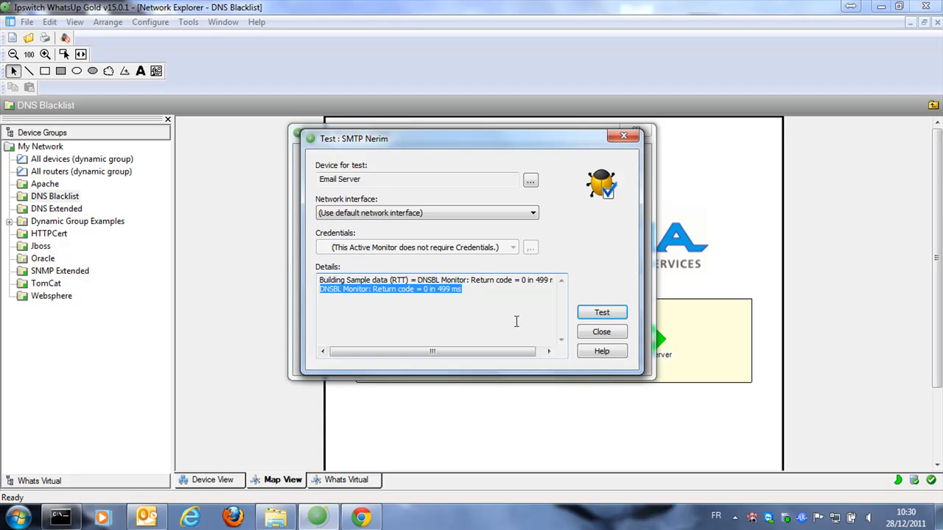
left_click(586, 333)
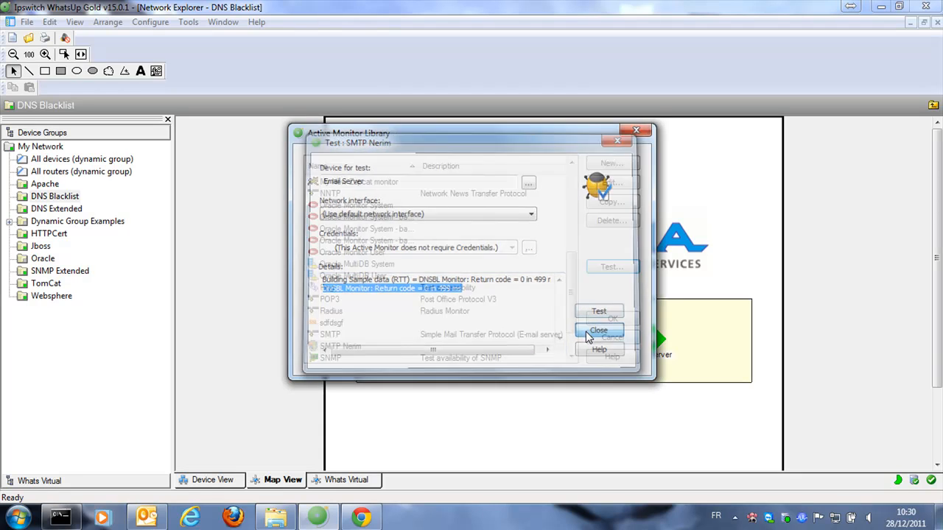
left_click(506, 349)
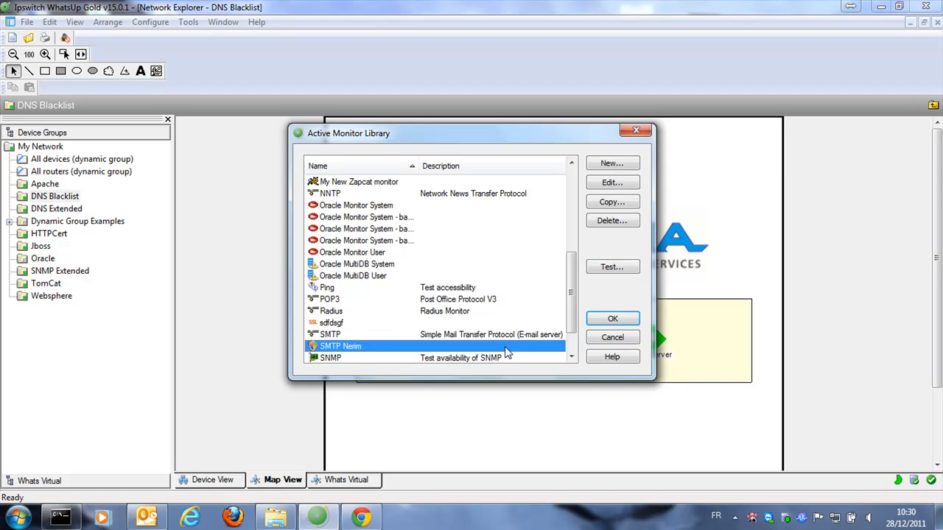
Copy SMTP Nerim into a new 'IP blacklist' monitor checking host IP 173.38.153.35
left_click(609, 204)
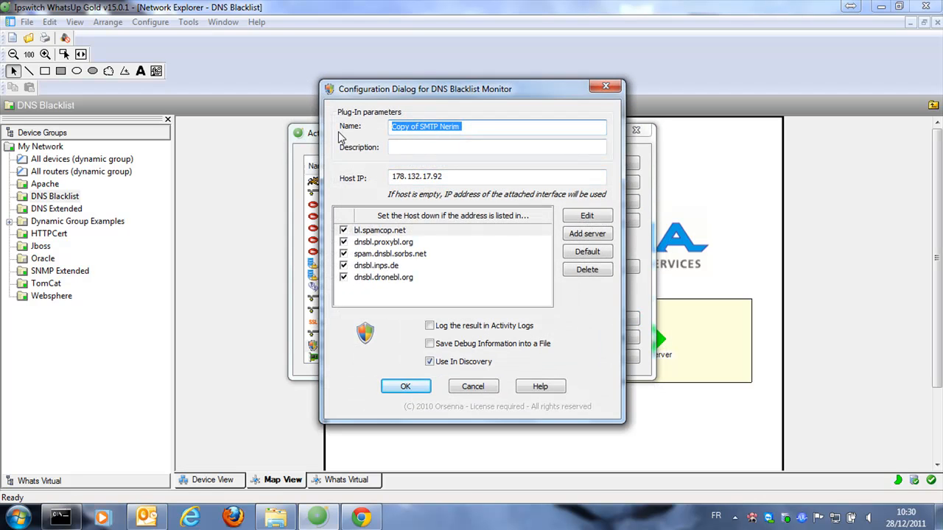
type("IP blacklist")
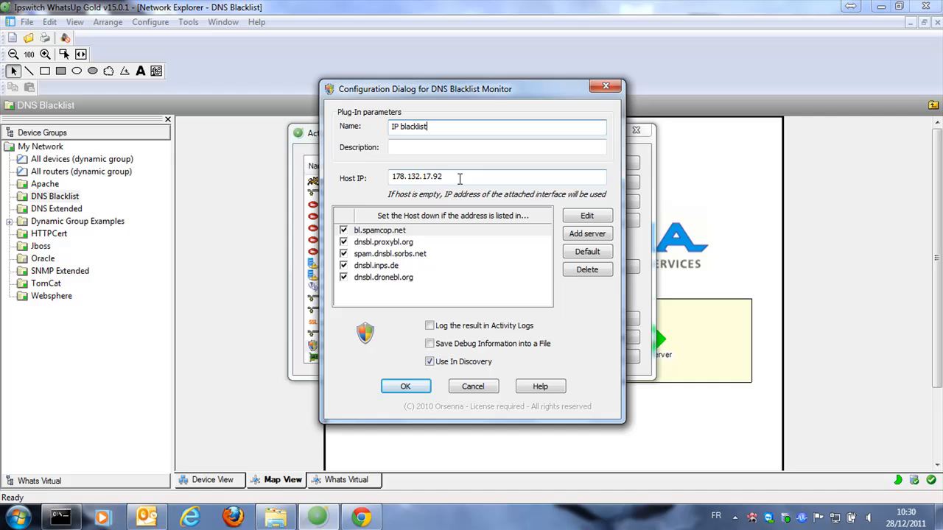
left_click_drag(458, 178, 350, 178)
type("17")
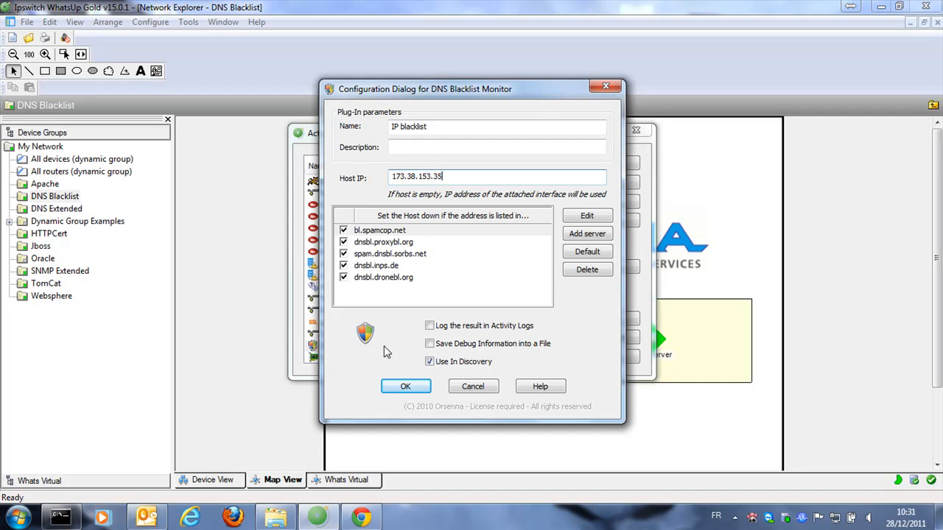
left_click(404, 388)
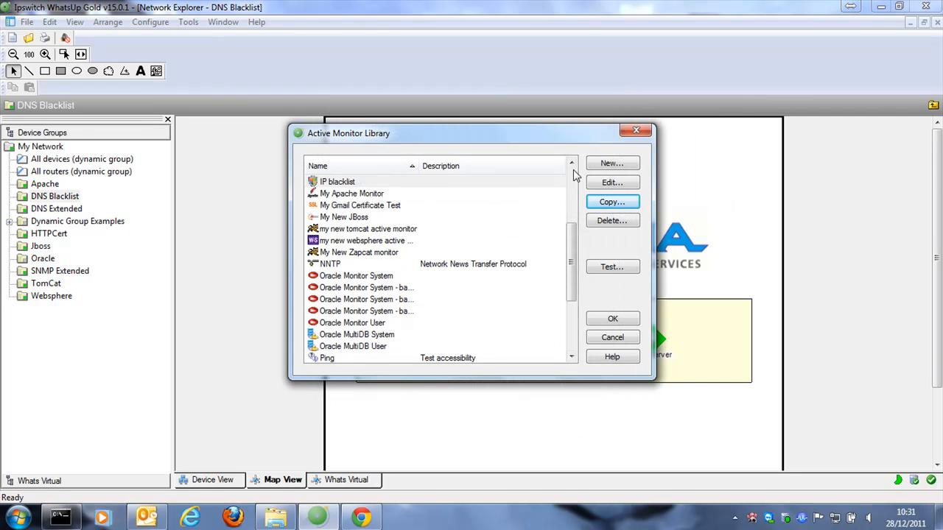
left_click(572, 163)
Test IP blacklist on Email Server and read that 173.38.153.35 is listed by bl.spamcop.net
left_click(572, 162)
left_click(610, 269)
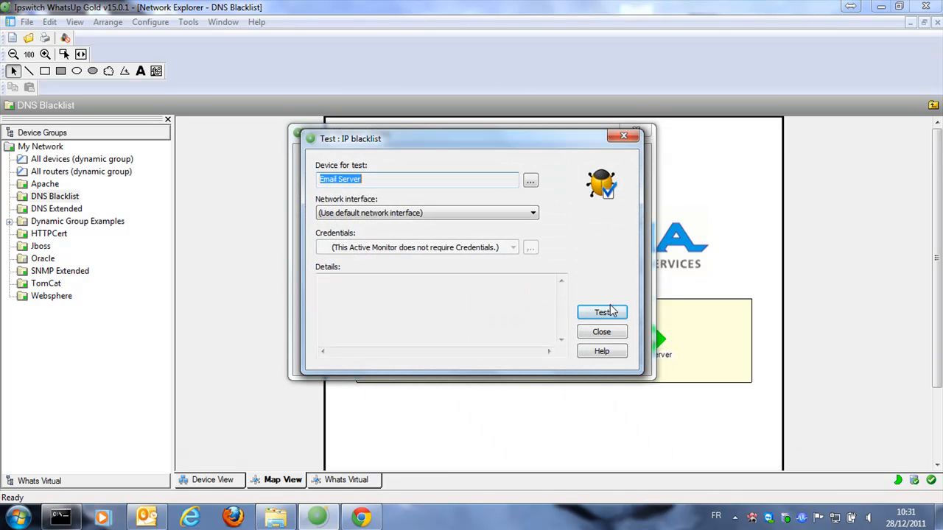
left_click(612, 311)
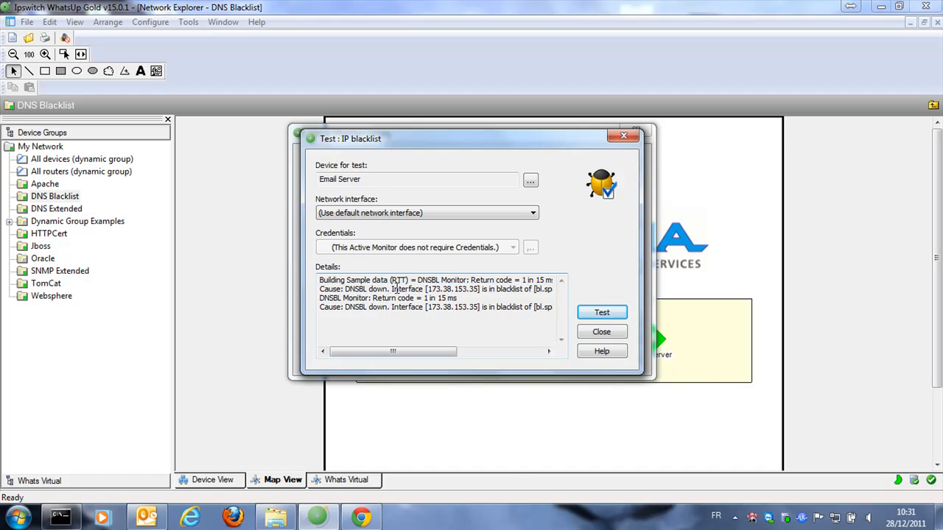
left_click_drag(427, 289, 479, 289)
left_click_drag(437, 351, 489, 351)
left_click_drag(389, 288, 501, 289)
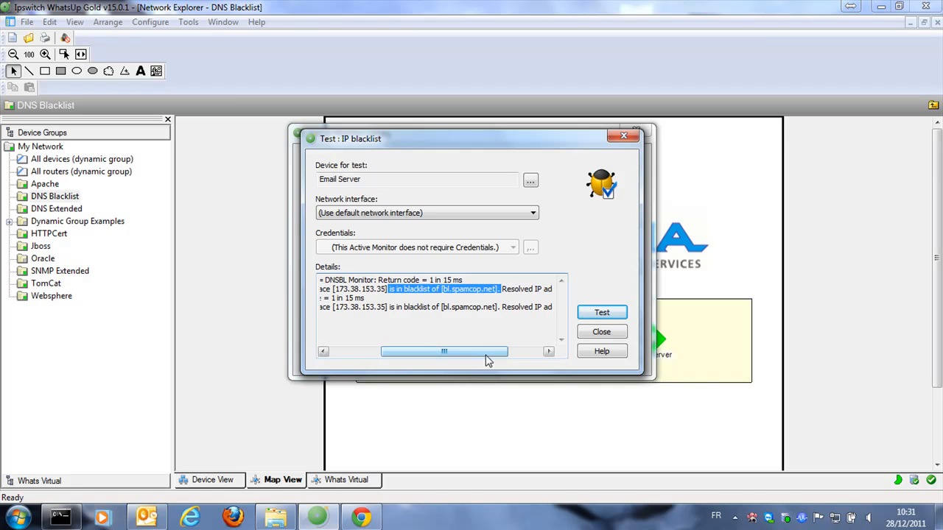
left_click_drag(491, 359, 425, 352)
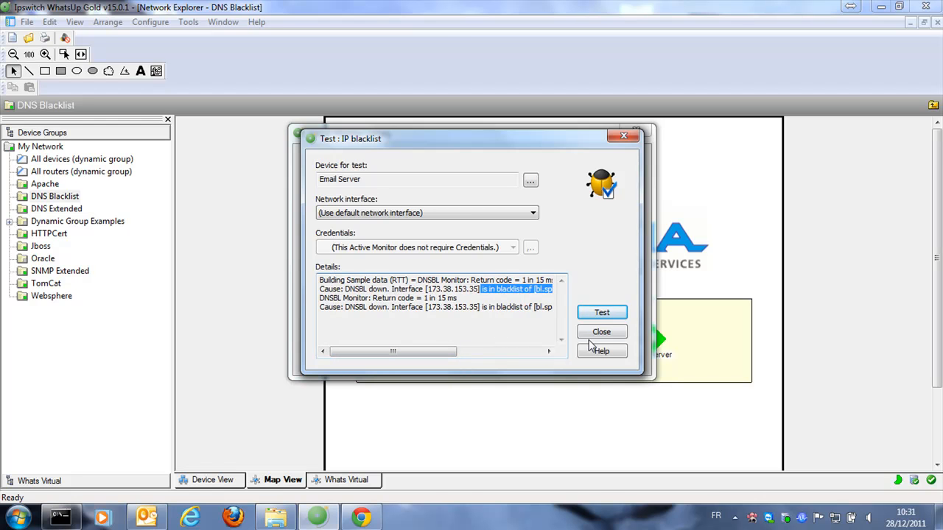
left_click(603, 338)
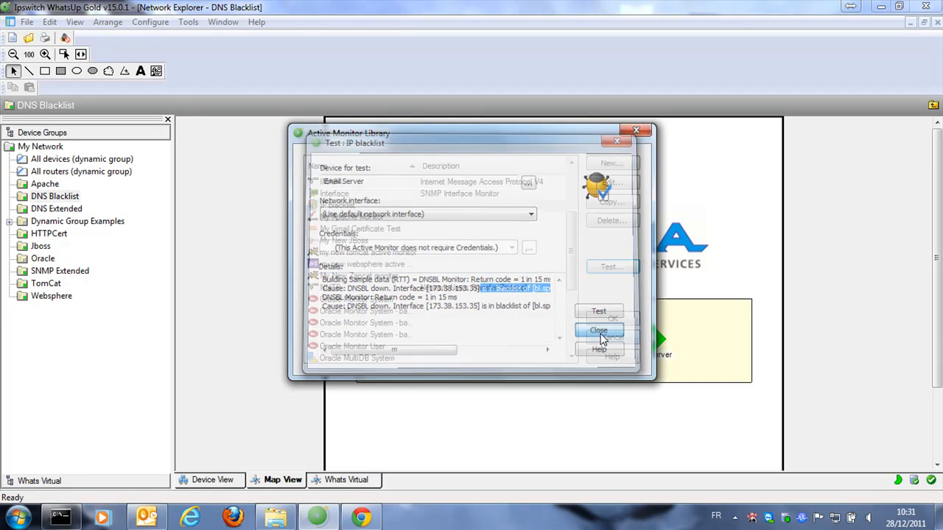
Close the library and add SMTP Nerim to Email Server's active monitors with default settings, then save
left_click(614, 321)
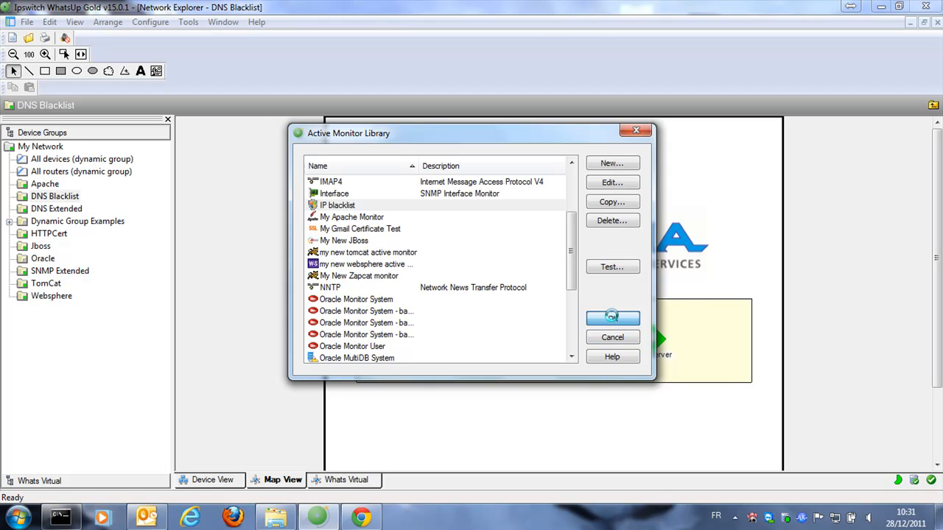
left_click(656, 346)
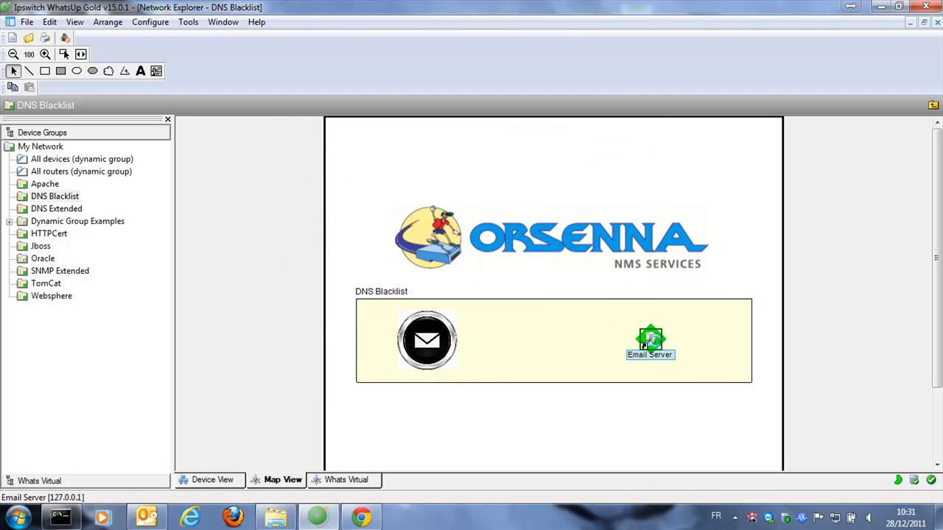
double_click(651, 341)
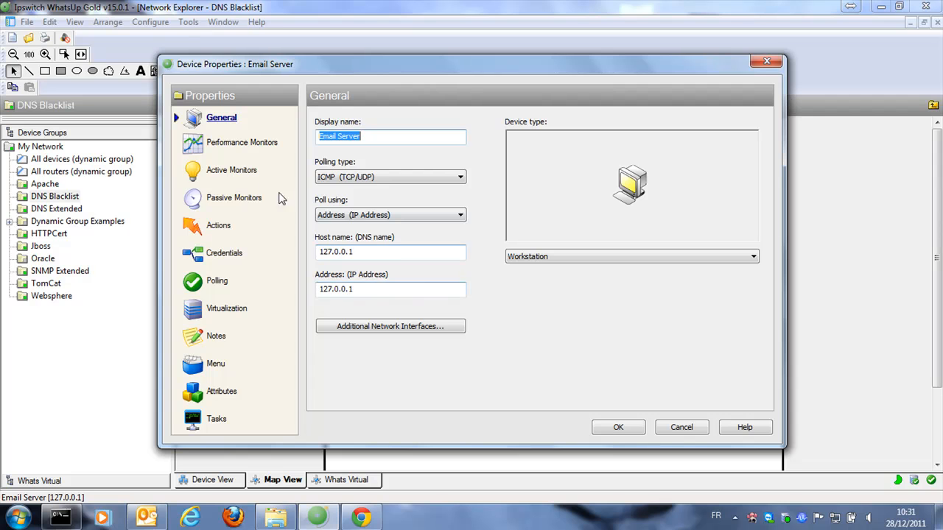
left_click(237, 171)
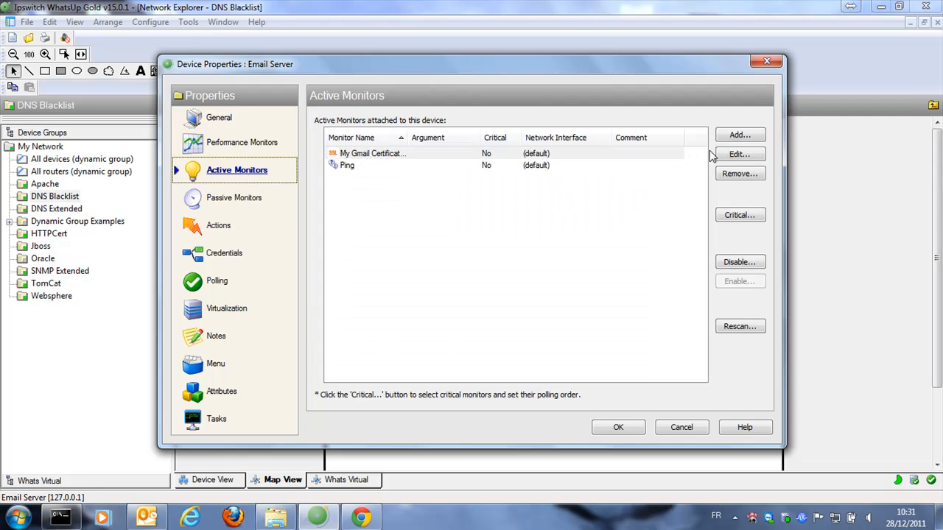
left_click(739, 137)
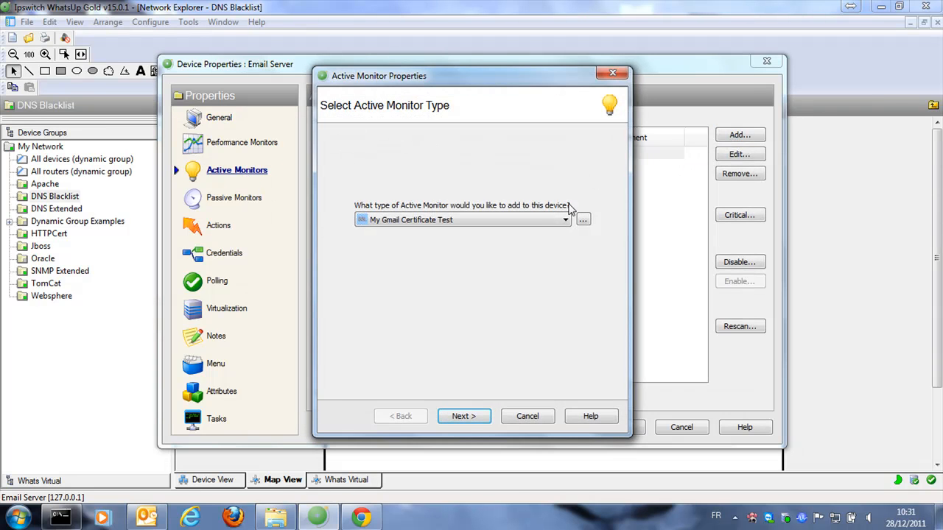
left_click(540, 222)
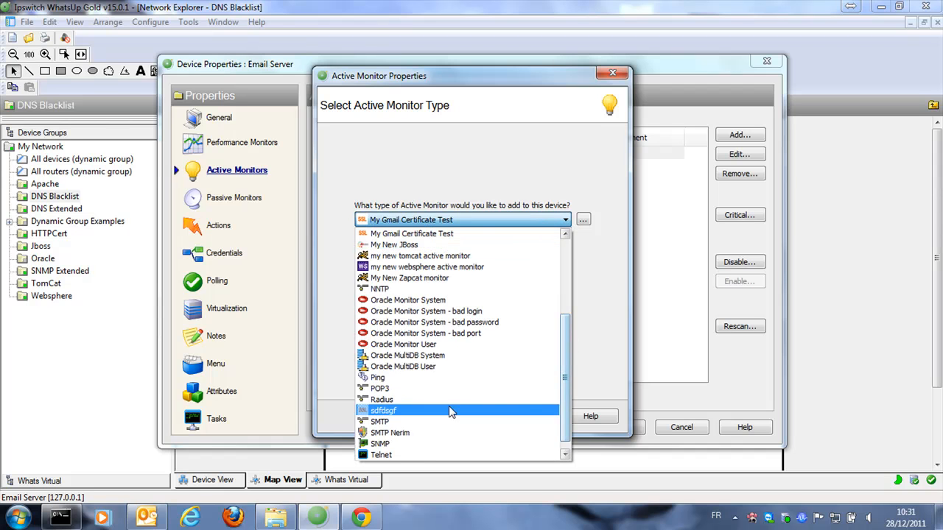
left_click(446, 433)
left_click(471, 416)
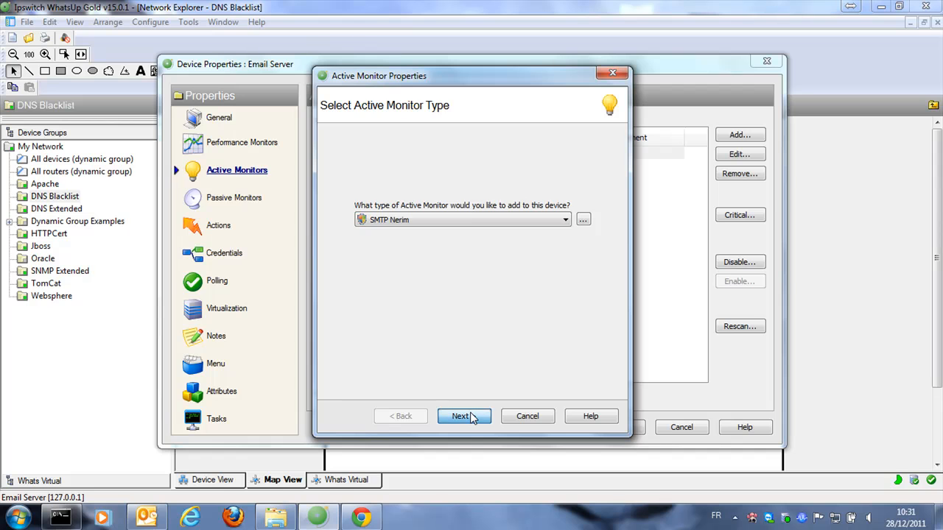
left_click(472, 417)
left_click(472, 417)
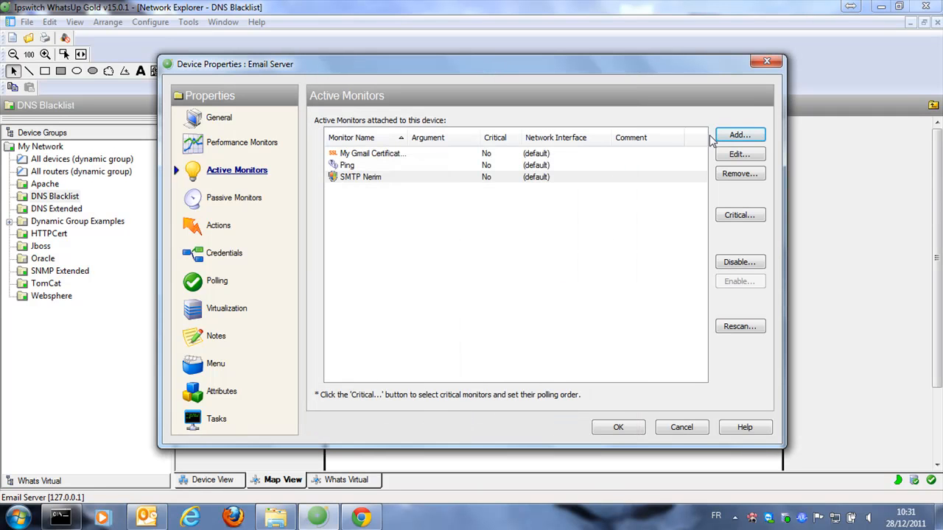
left_click(616, 428)
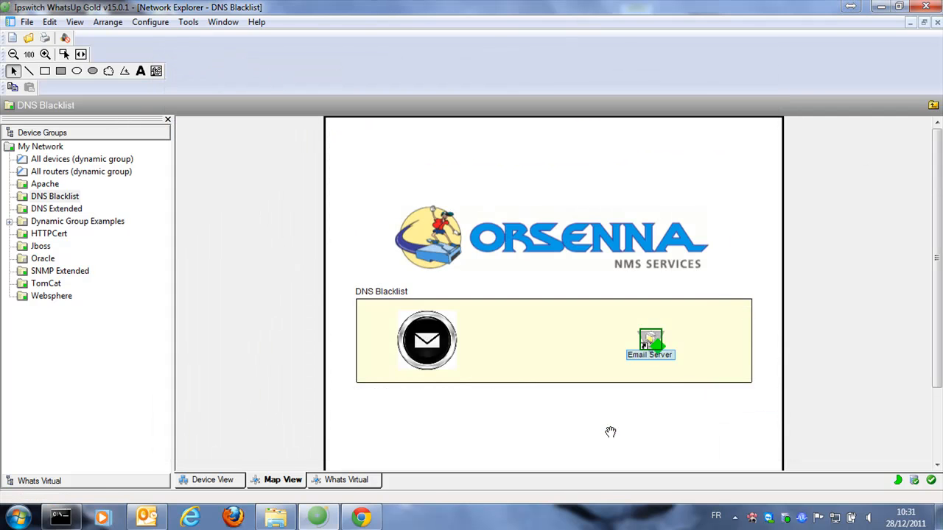
Deselect the Email Server device on the map
left_click(671, 405)
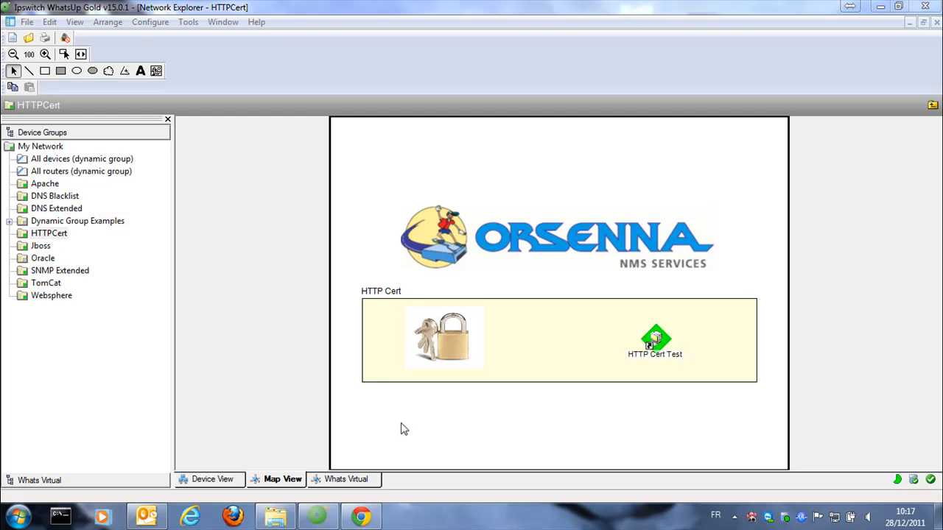
In Chrome, view the accounts.google.com certificate (Thawte SGC CA, valid until 19/07/2013), then return to WhatsUp Gold
left_click(372, 518)
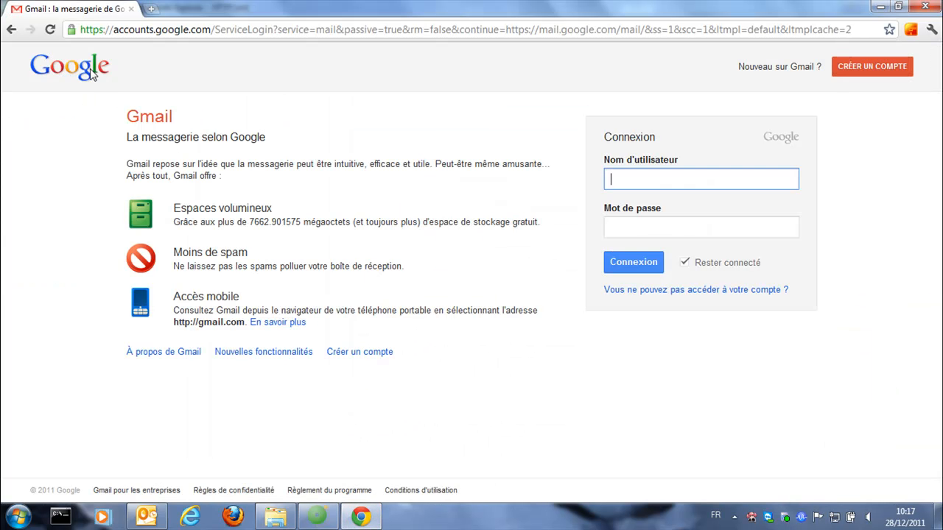
left_click(72, 31)
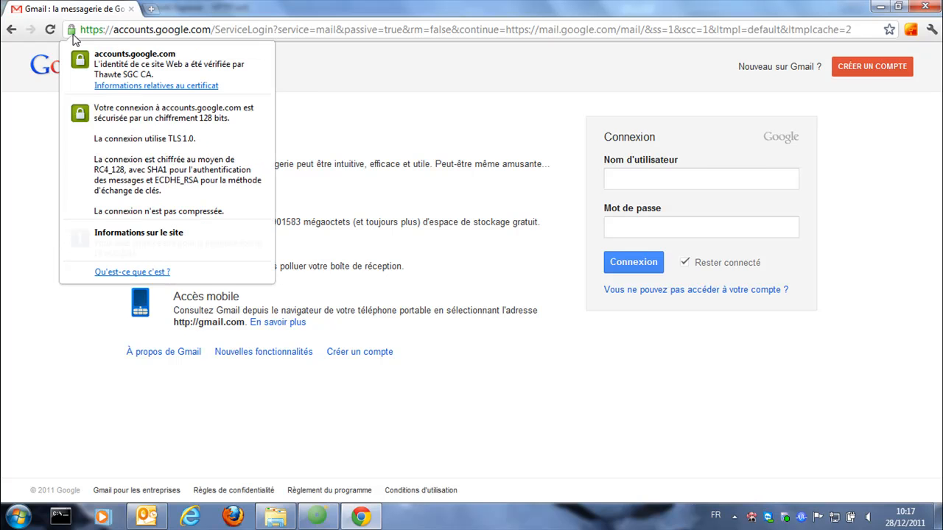
left_click(121, 87)
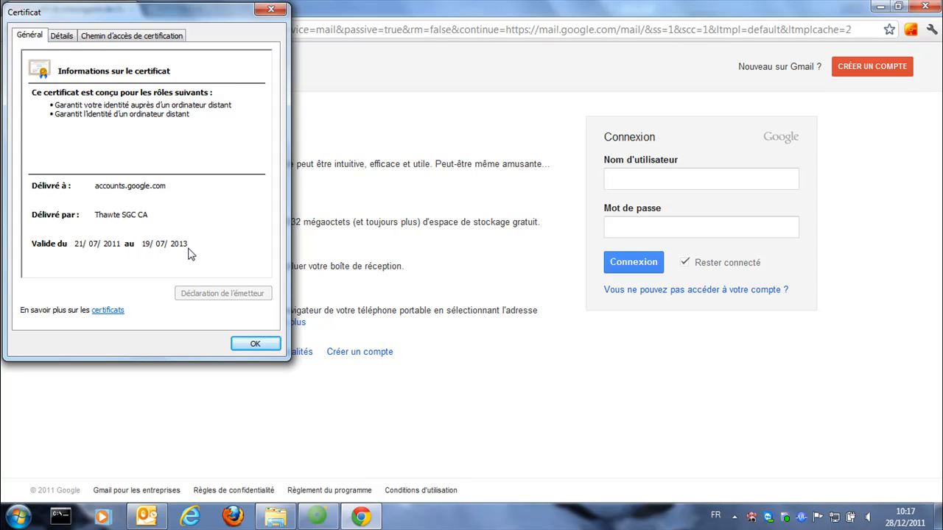
left_click(255, 346)
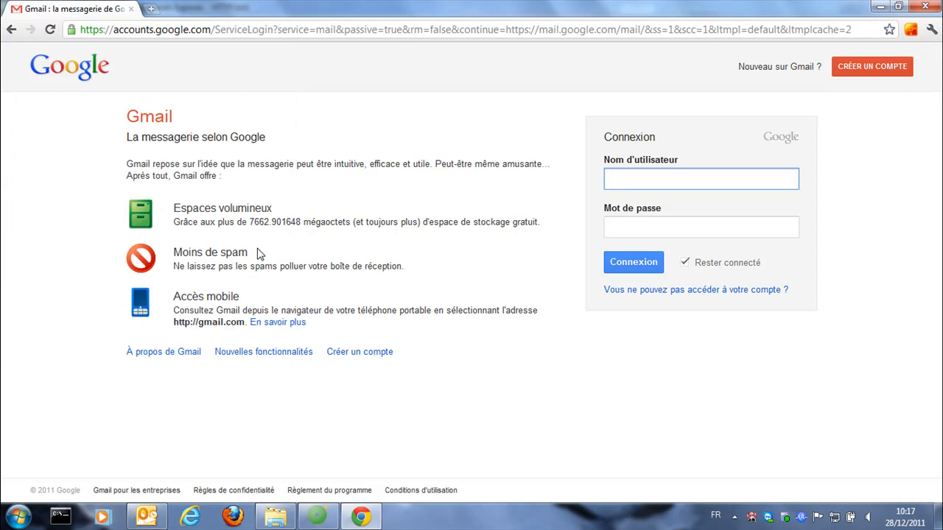
left_click(269, 31)
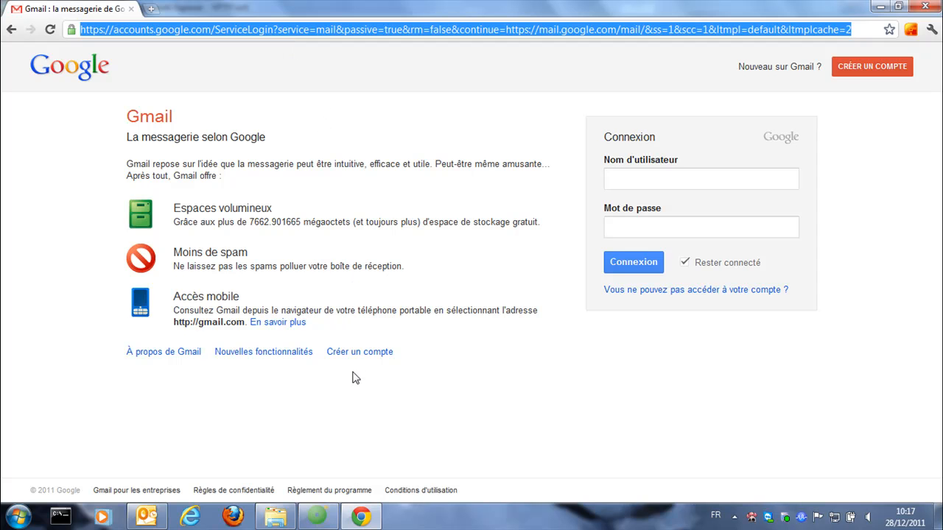
left_click(317, 517)
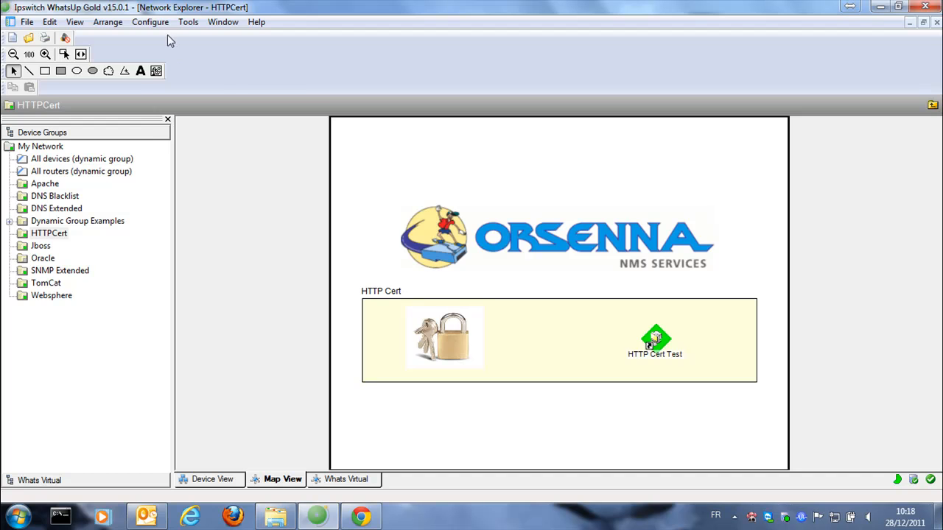
From Configure > Active Monitor Library, start a new HTTP Certificate Monitor
left_click(153, 23)
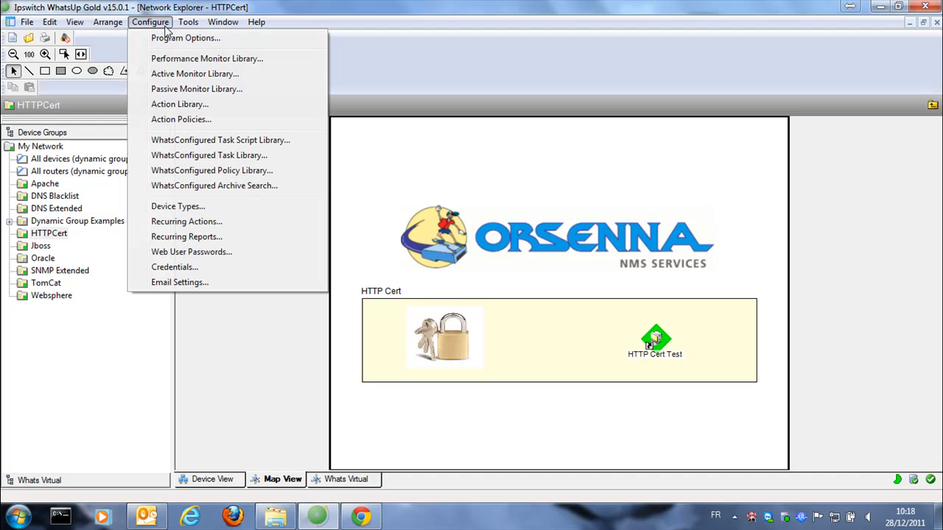
left_click(177, 74)
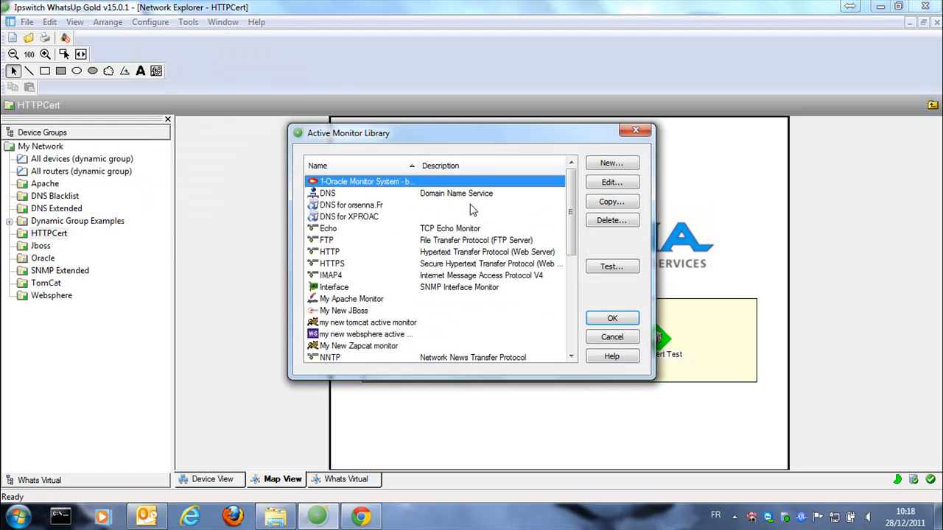
left_click(608, 170)
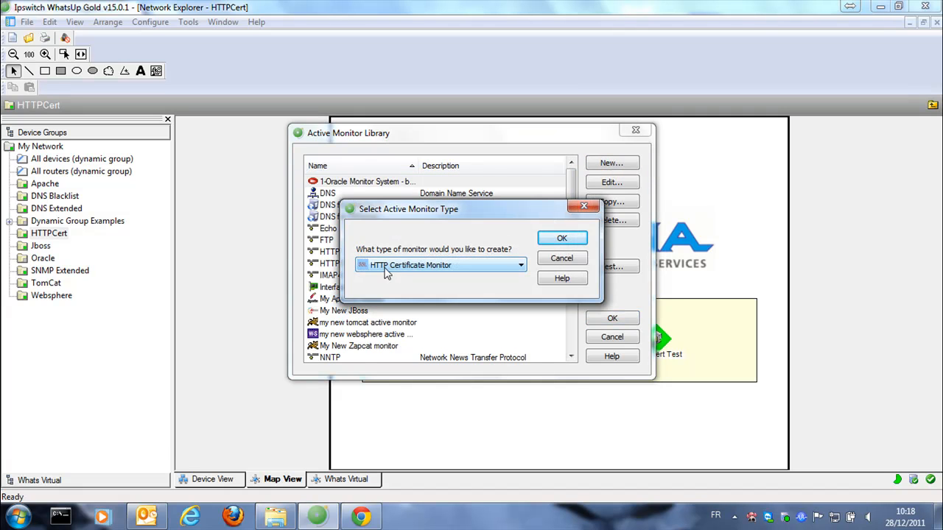
left_click(557, 243)
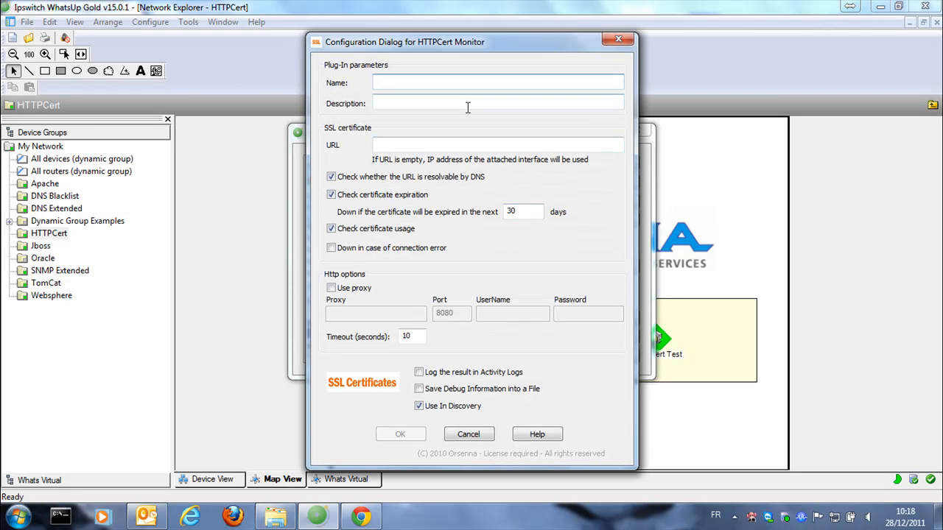
Name it 'My Gmail Certificate Test', paste the Gmail URL, exclude it from discovery and save
type("My Gmail Certificate Test")
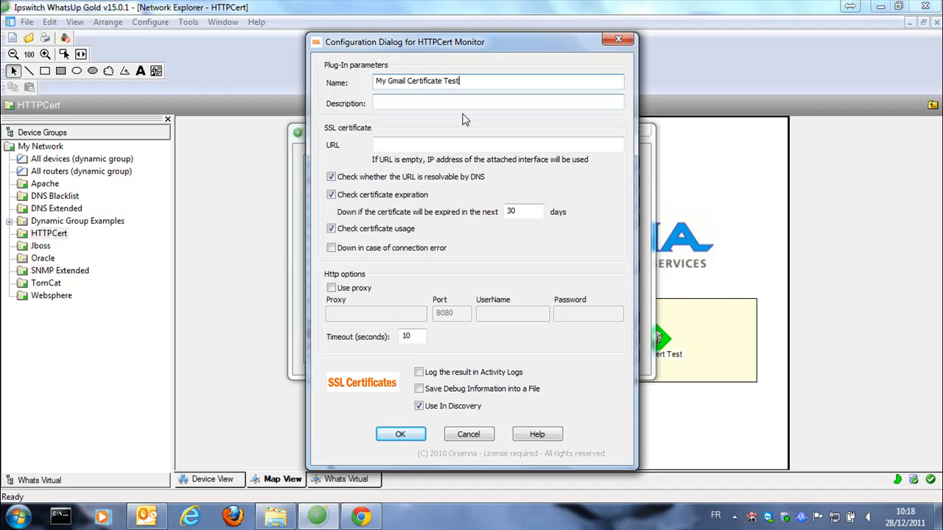
left_click(444, 143)
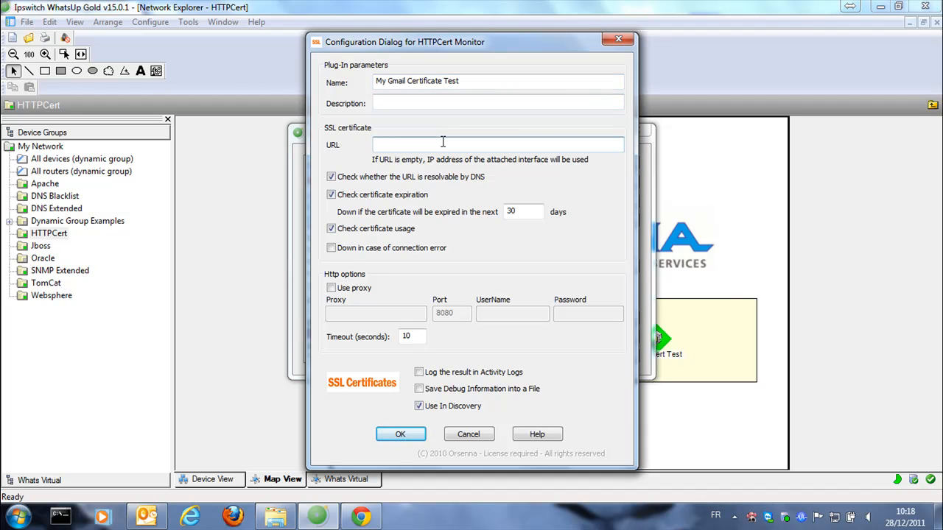
key("ctrl+v")
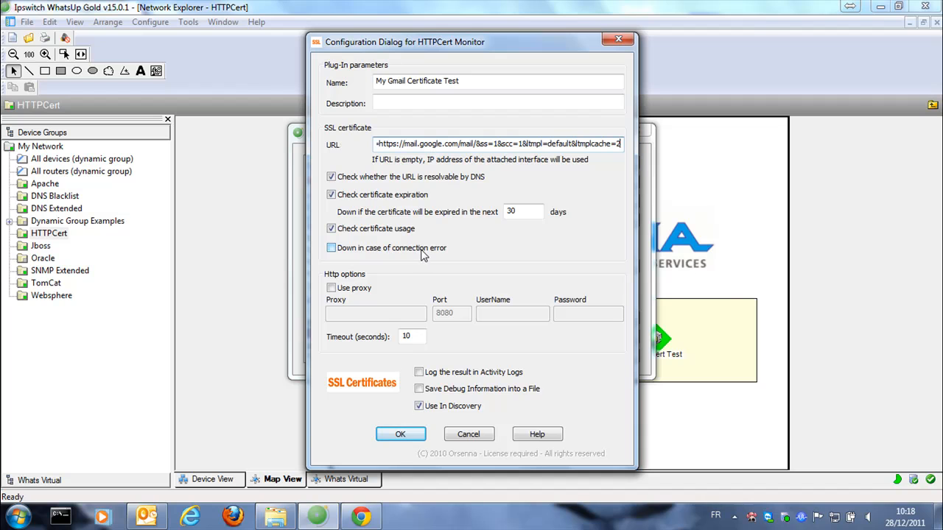
double_click(532, 210)
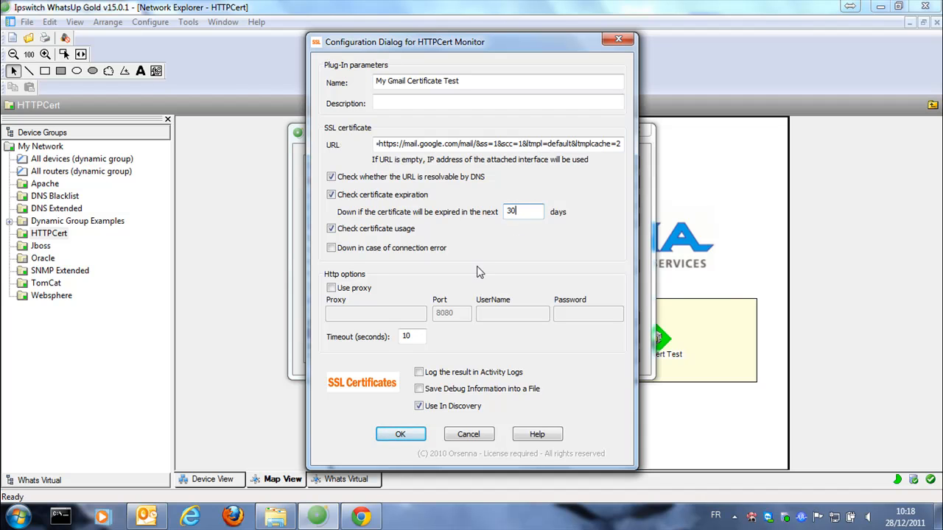
left_click(418, 406)
left_click(401, 435)
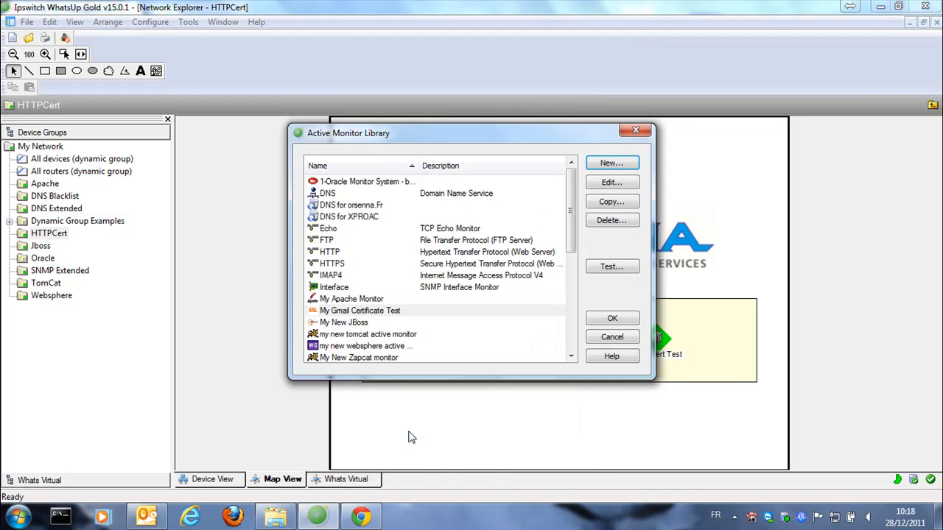
left_click(611, 266)
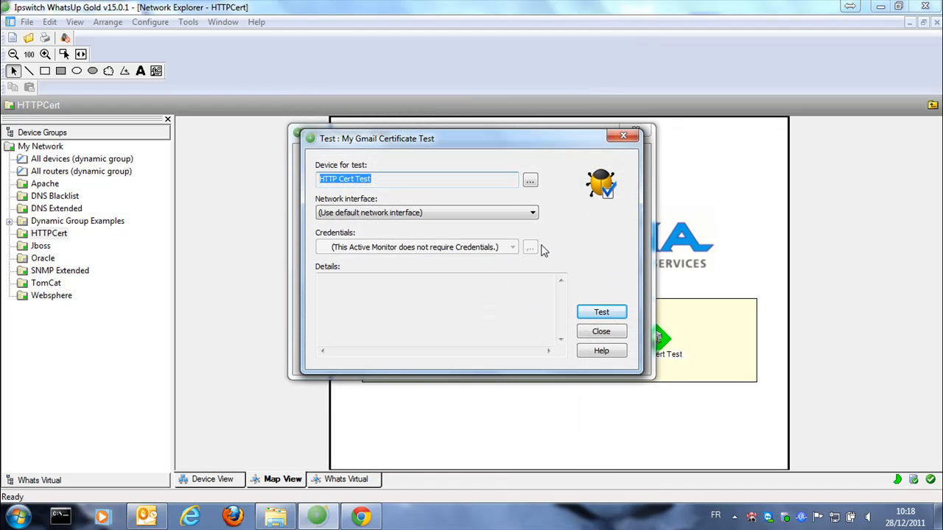
left_click(599, 313)
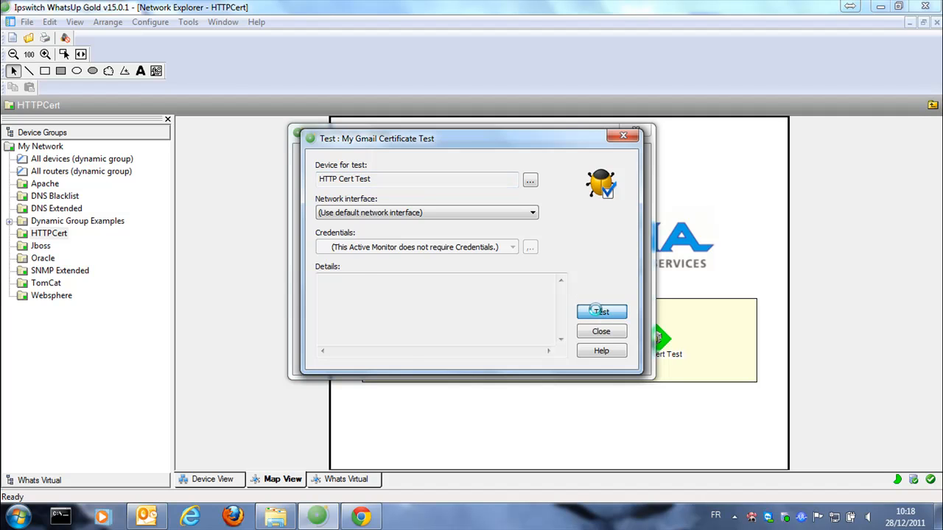
left_click_drag(433, 325, 474, 324)
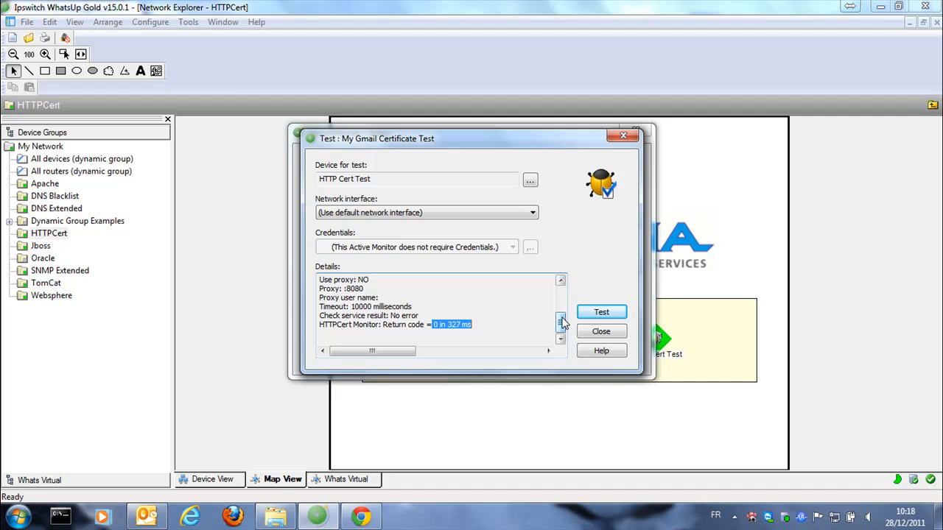
left_click_drag(562, 322, 570, 295)
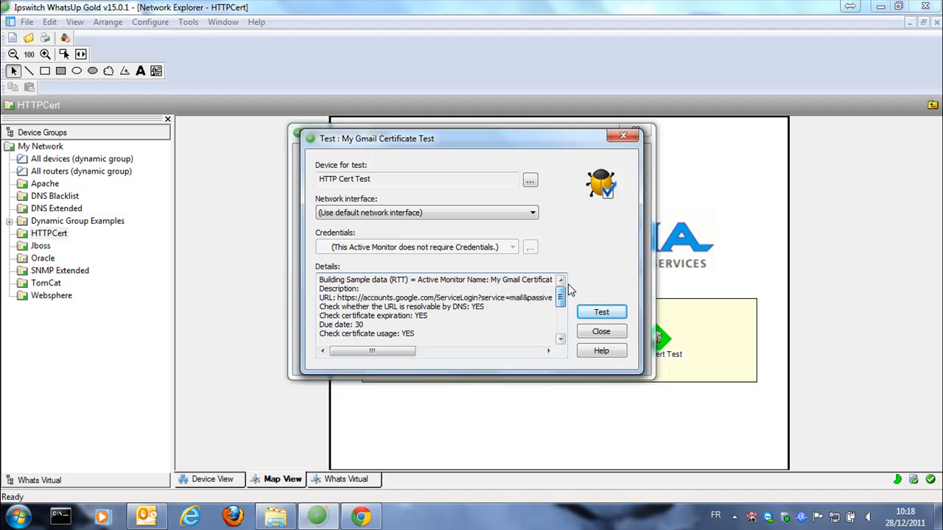
left_click(600, 332)
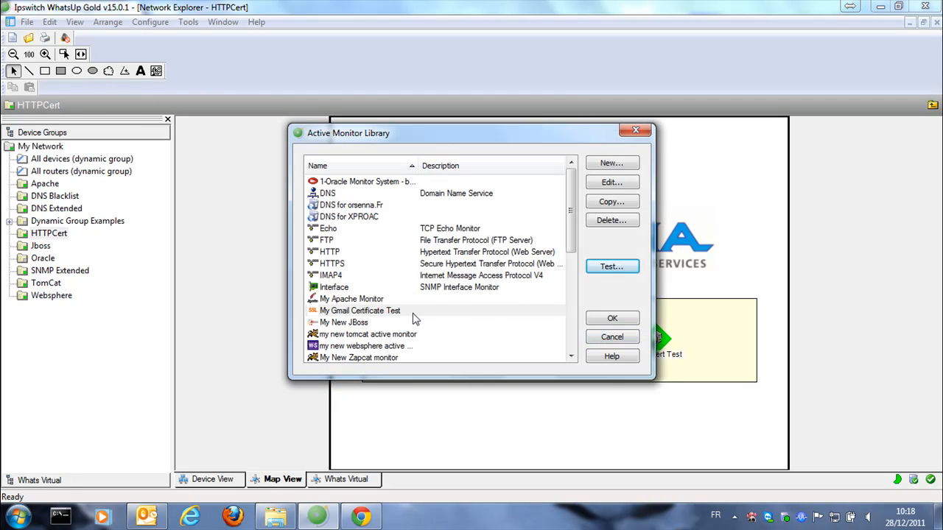
Change My Gmail Certificate Test's expiry warning threshold from 30 to 700 days
double_click(404, 313)
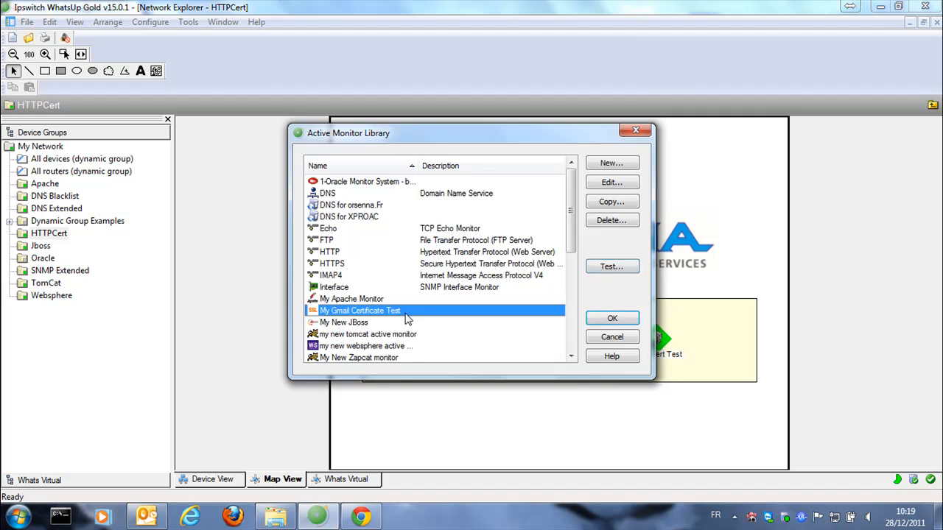
left_click_drag(541, 212, 494, 212)
type("700")
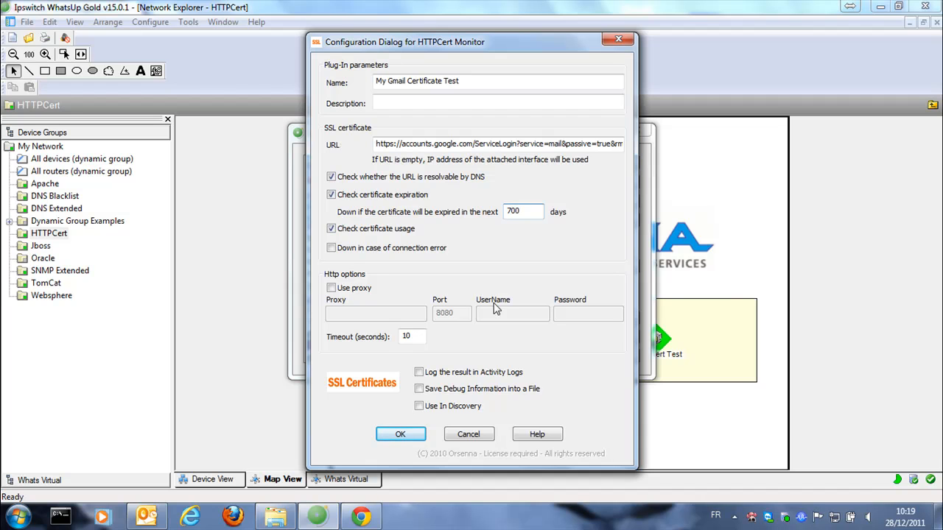
left_click(412, 434)
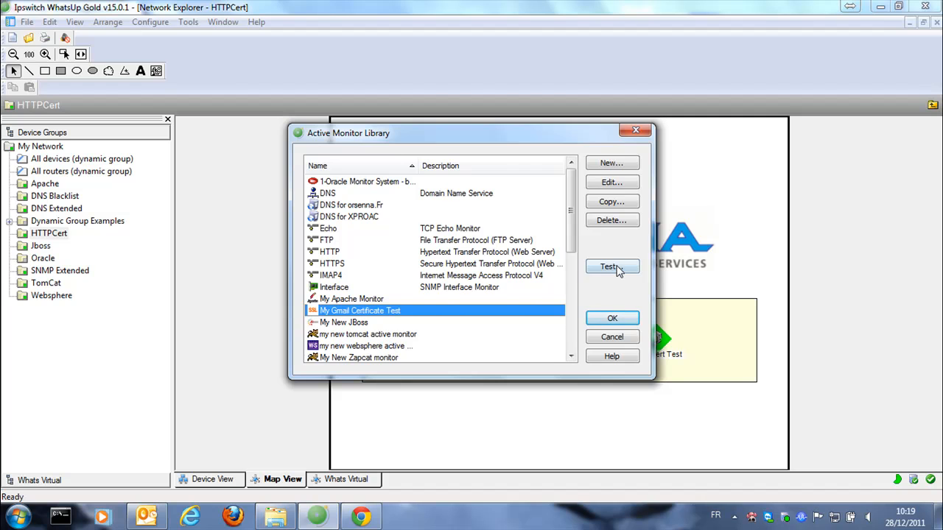
Test the monitor on HTTP Cert Test and review the HTTPCert down result: 568 days to expiry
left_click(612, 267)
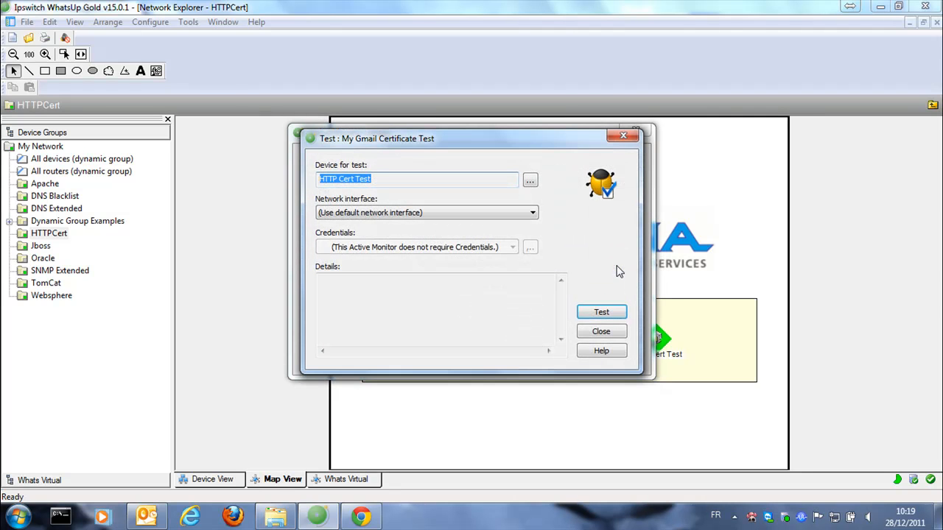
left_click(603, 313)
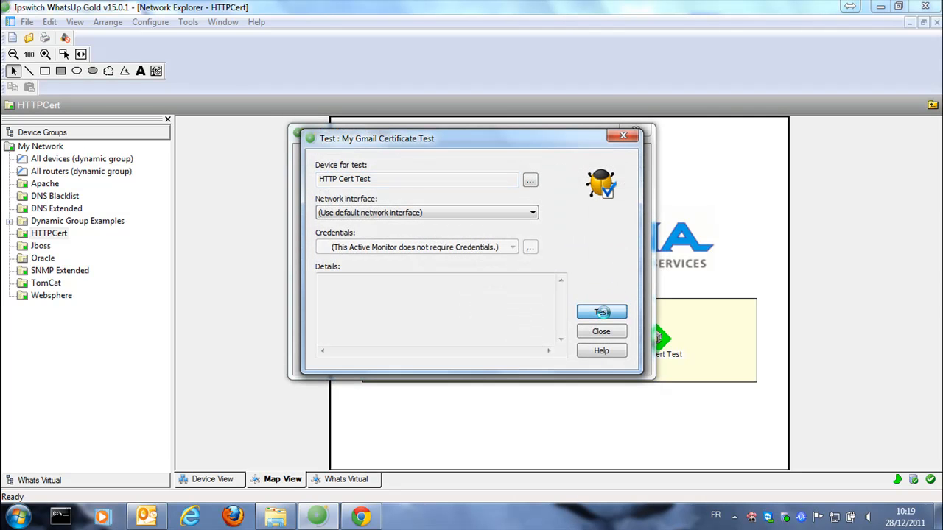
left_click_drag(391, 306, 561, 309)
left_click_drag(499, 353, 495, 356)
left_click(359, 315)
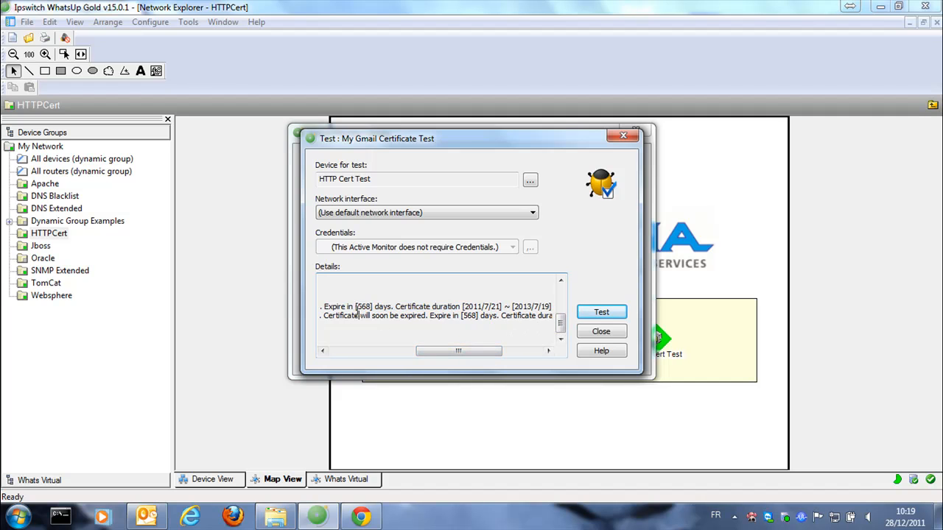
left_click_drag(355, 306, 392, 305)
left_click_drag(463, 307, 553, 305)
left_click_drag(480, 354, 387, 361)
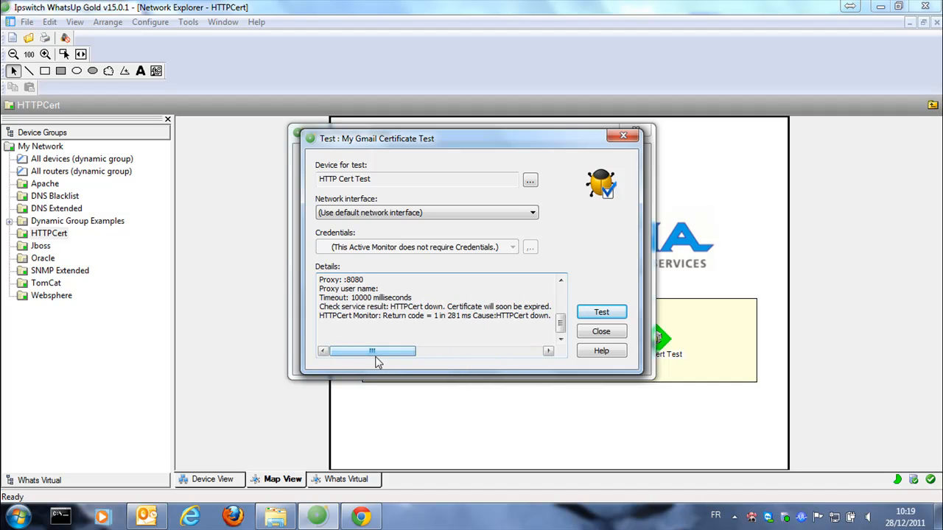
left_click_drag(383, 316, 441, 316)
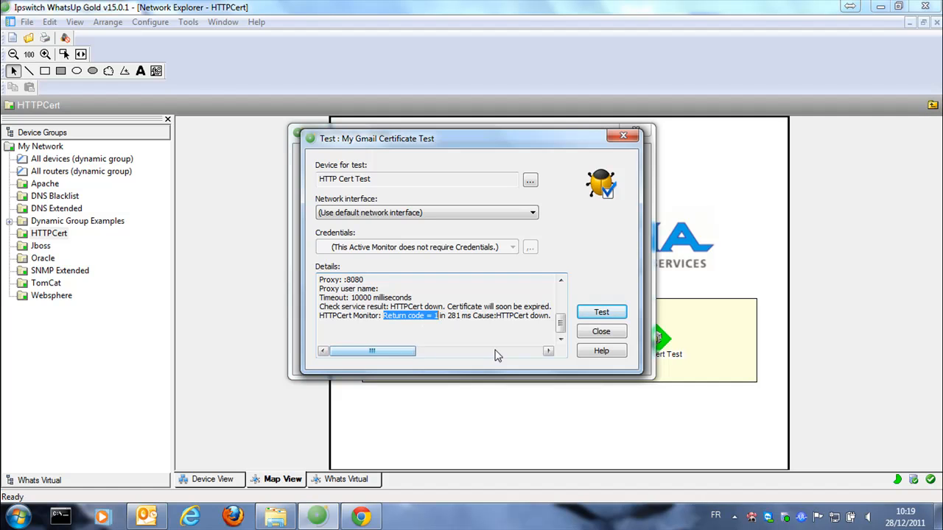
Close the test, set My Gmail Certificate Test's expiry days back to 30, and close the library
left_click(600, 333)
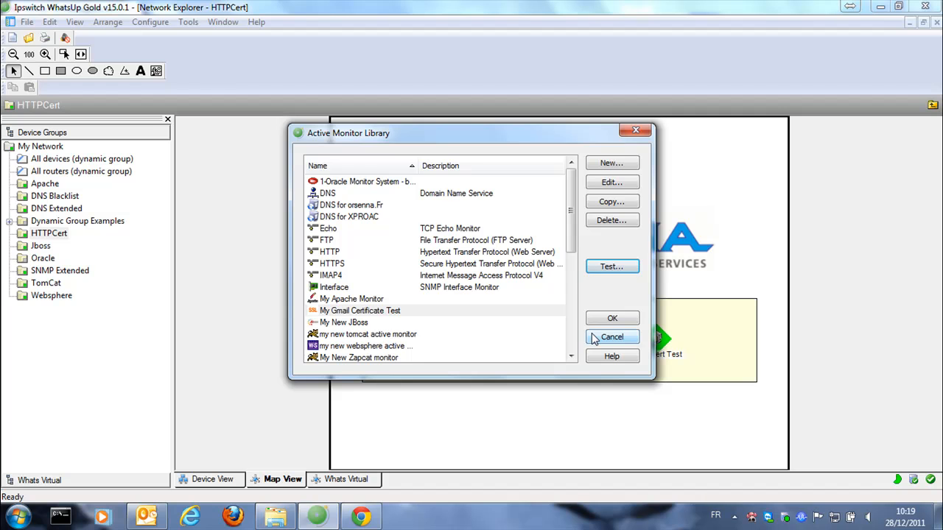
double_click(552, 311)
left_click(532, 211)
left_click_drag(532, 211, 488, 209)
type("30")
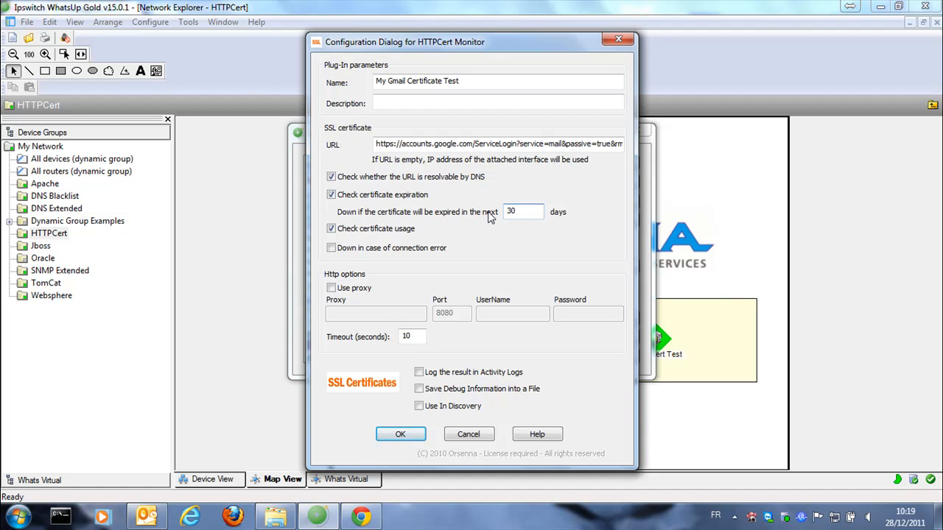
left_click(411, 438)
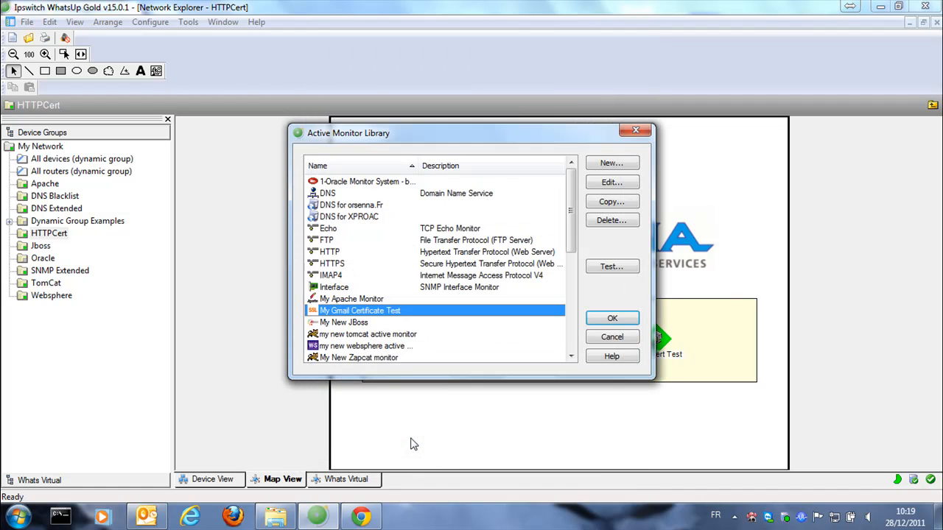
left_click(594, 322)
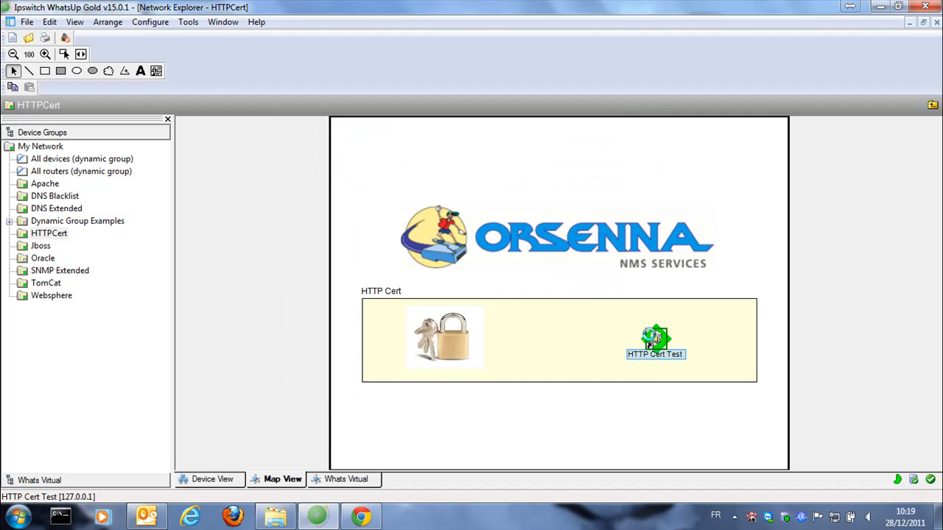
Add My Gmail Certificate Test to HTTP Cert Test's active monitors with default polling and save
double_click(652, 339)
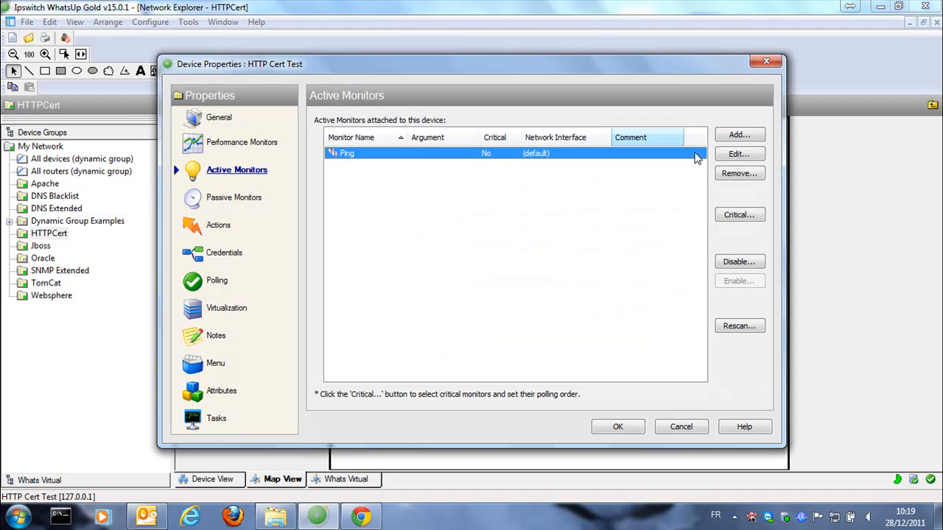
left_click(751, 135)
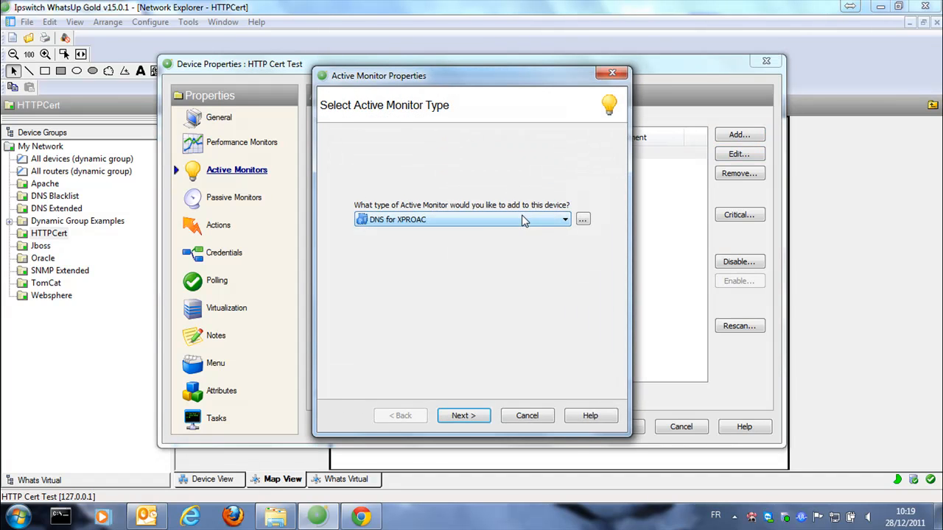
left_click(523, 220)
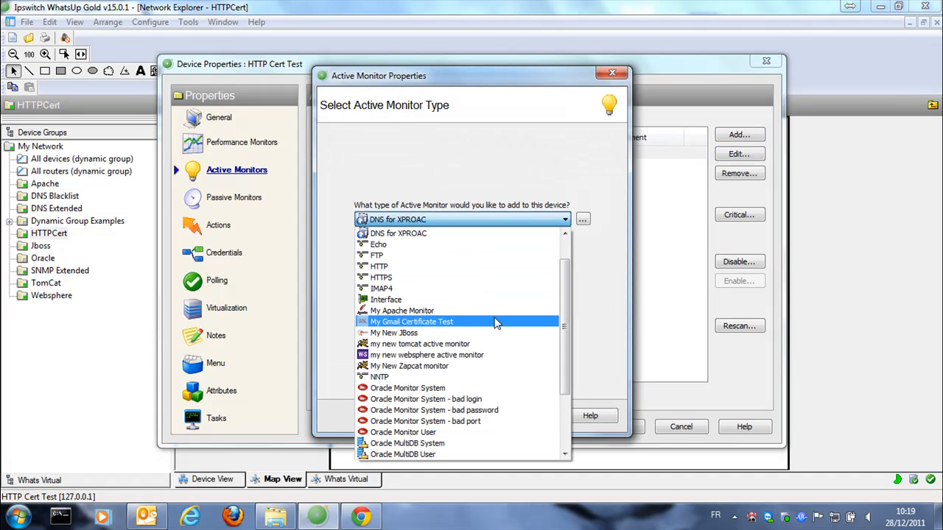
left_click(497, 326)
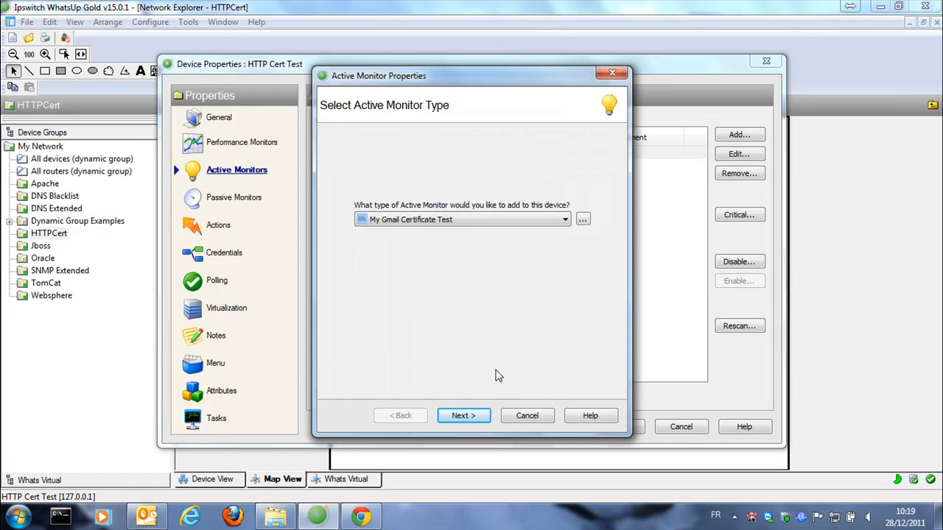
left_click(463, 416)
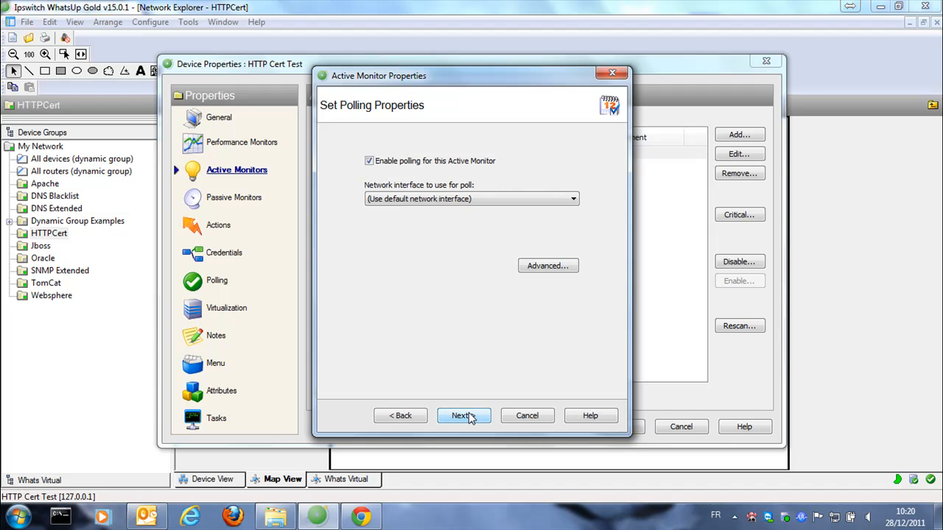
left_click(468, 418)
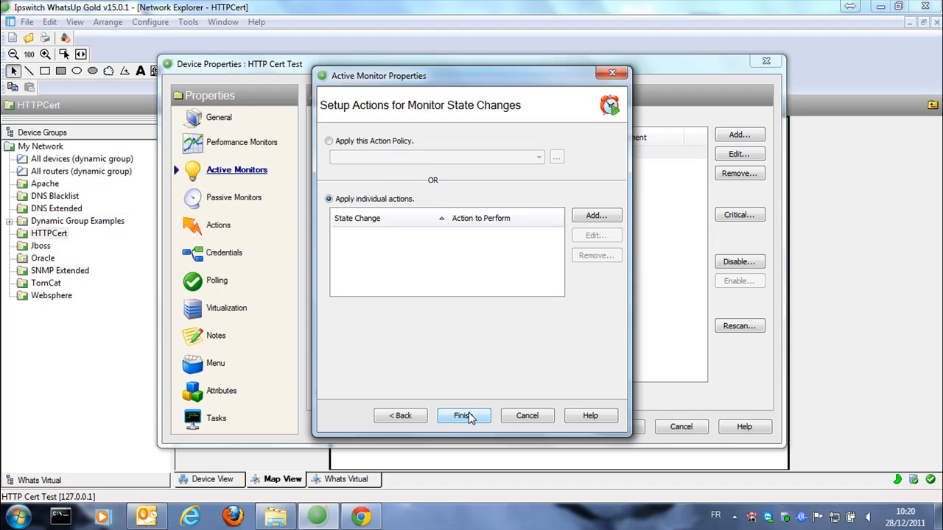
left_click(470, 417)
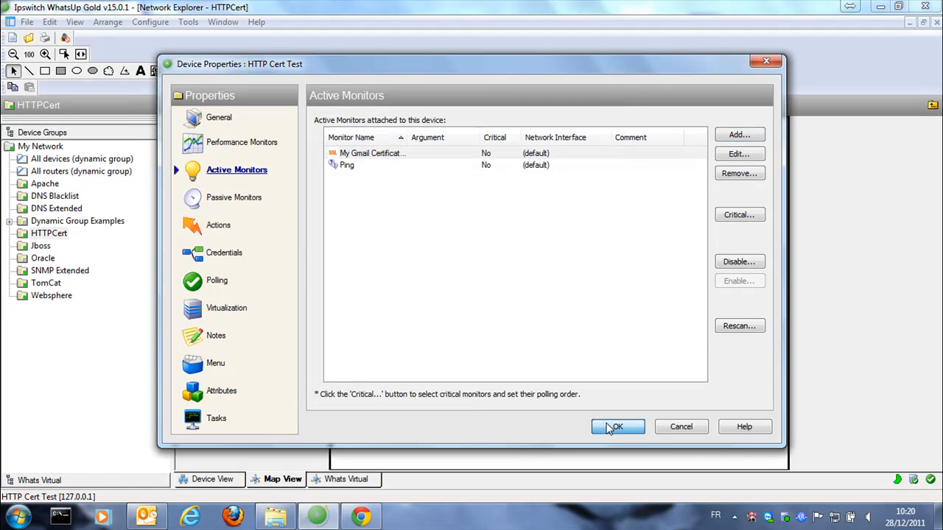
left_click(612, 428)
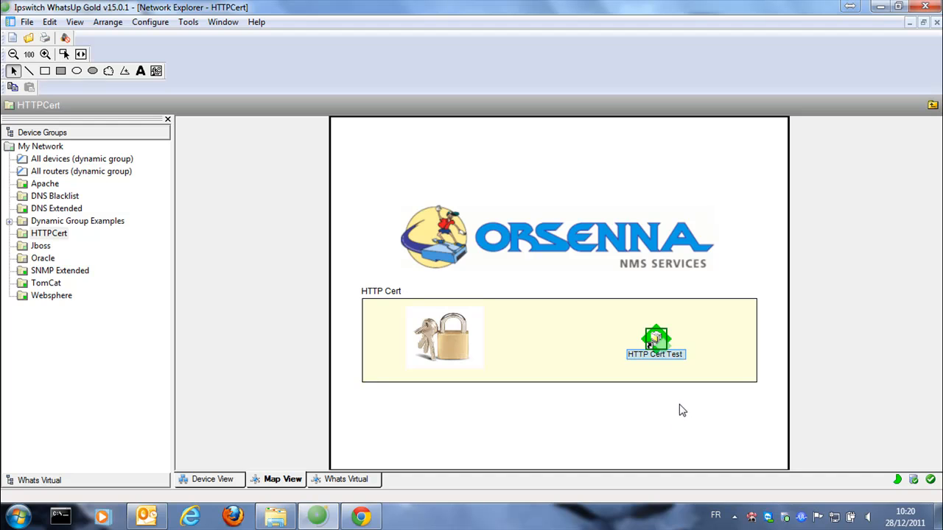
left_click(683, 409)
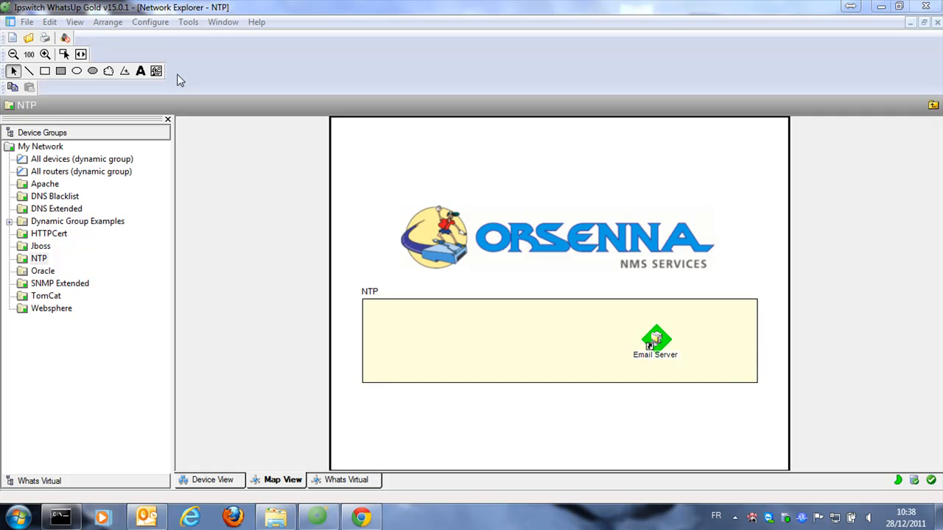
Open the Active Monitor Library from the Configure menu
left_click(157, 22)
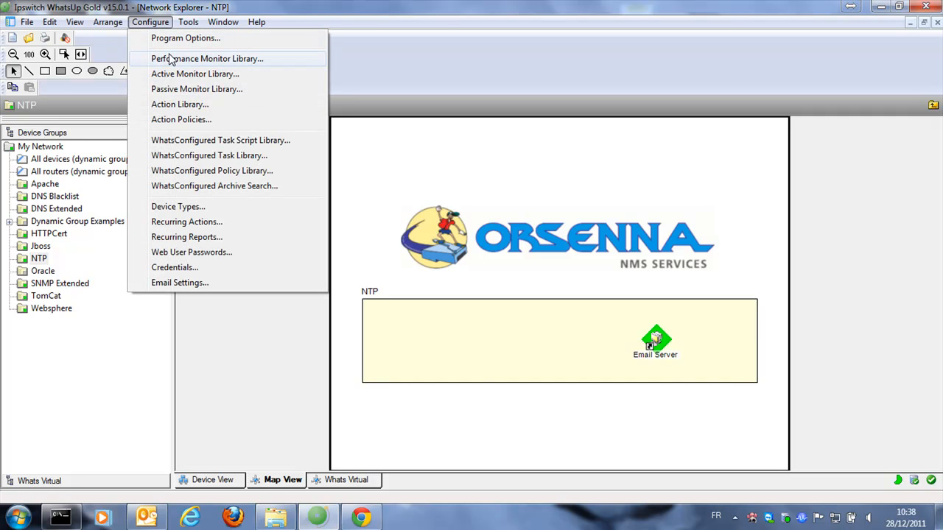
left_click(183, 74)
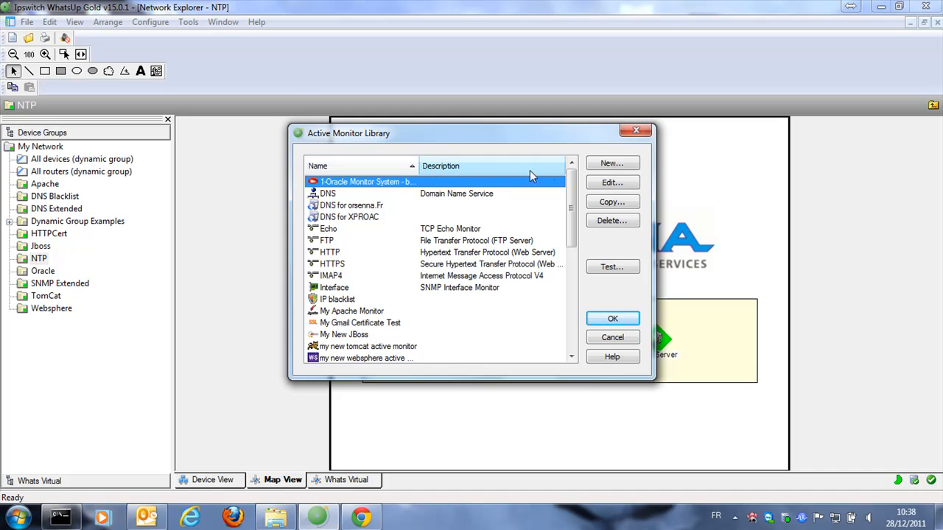
Create an NTP Monitor Extended monitor for time.windows.com with a 5-second allowed time difference
left_click(606, 169)
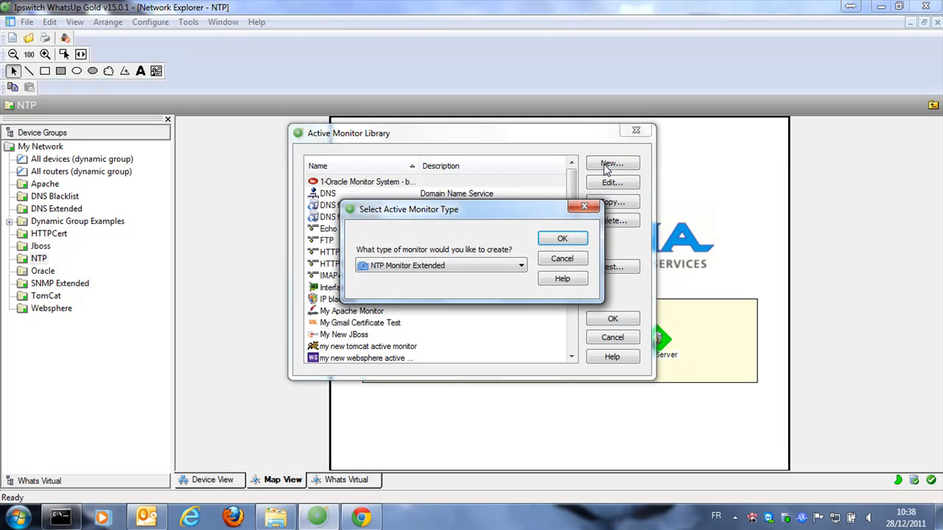
left_click(560, 240)
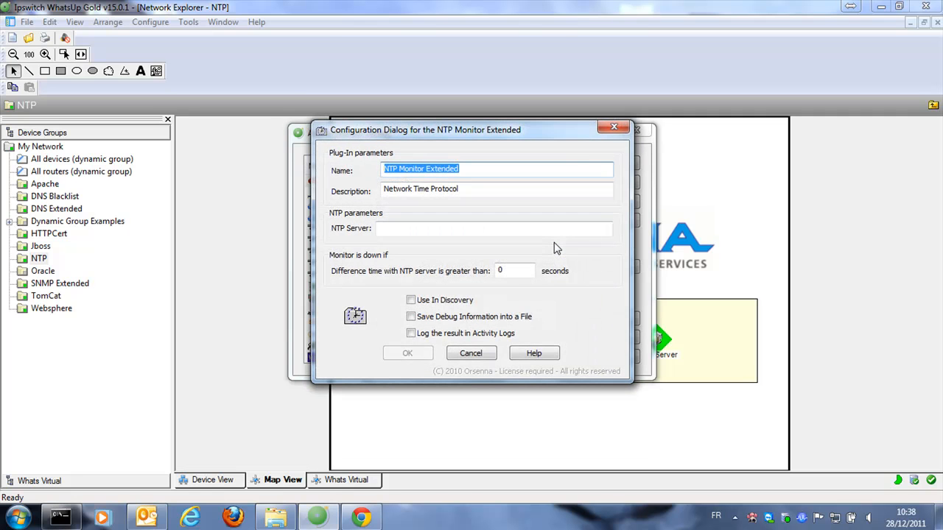
left_click(452, 230)
type("time.windows.com")
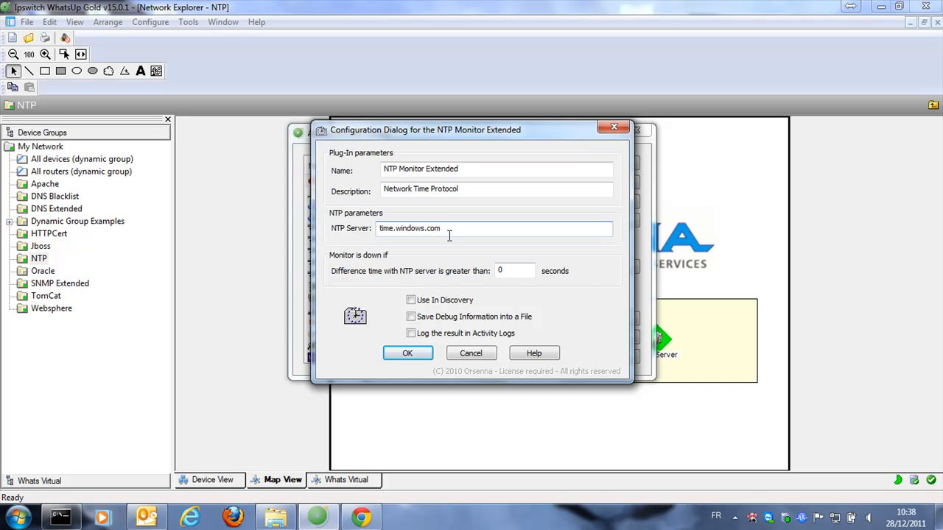
double_click(501, 270)
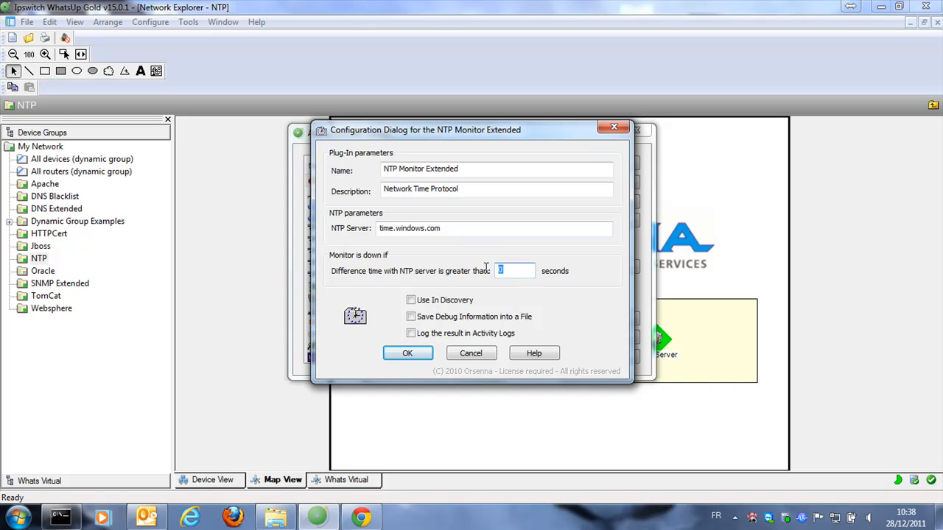
type("5")
left_click(407, 355)
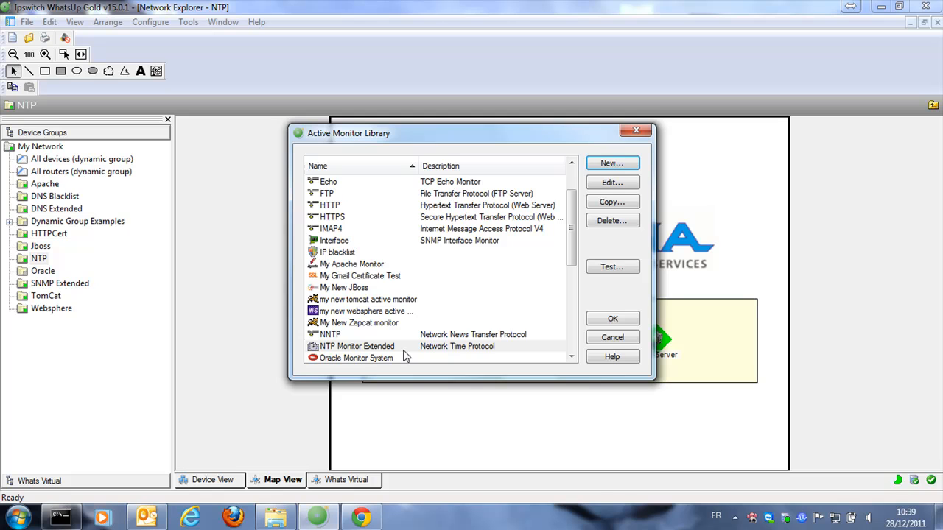
Test NTP Monitor Extended against Email Server, confirming return code 0 and a 4-second offset
left_click(413, 347)
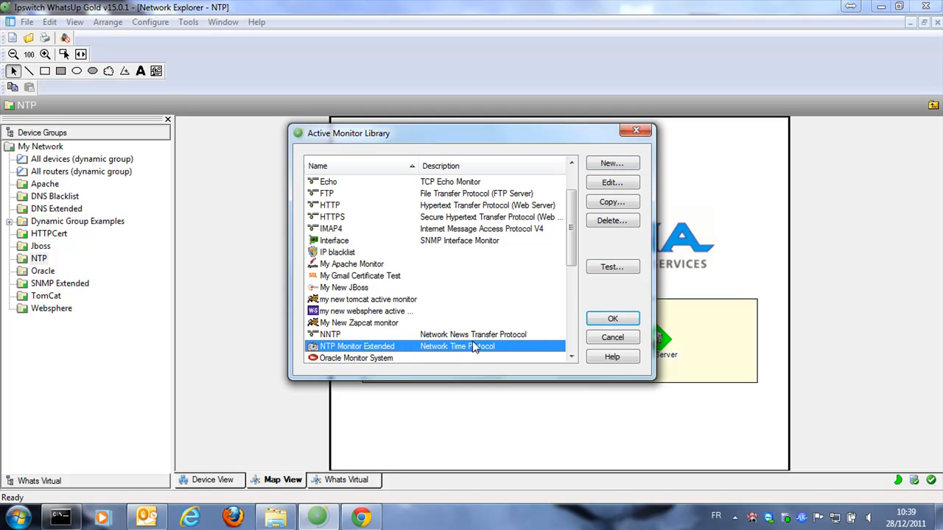
left_click(616, 269)
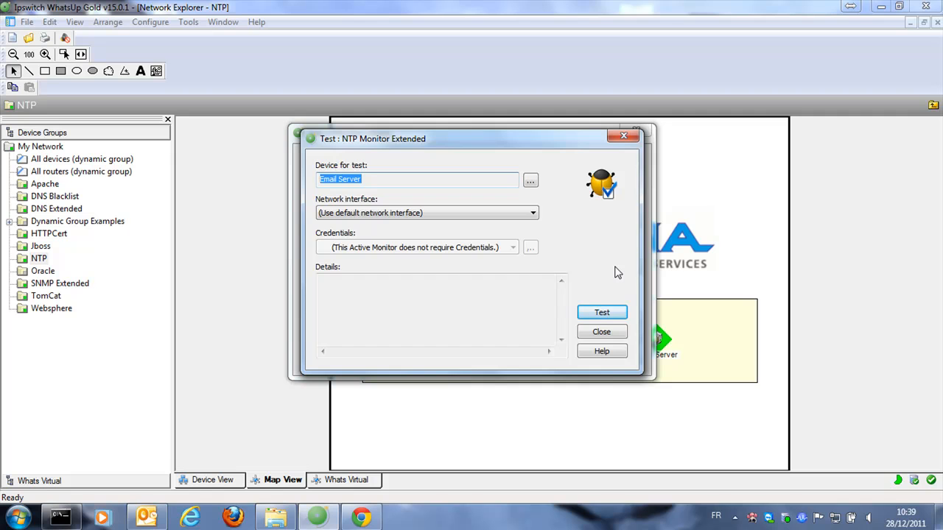
left_click(609, 314)
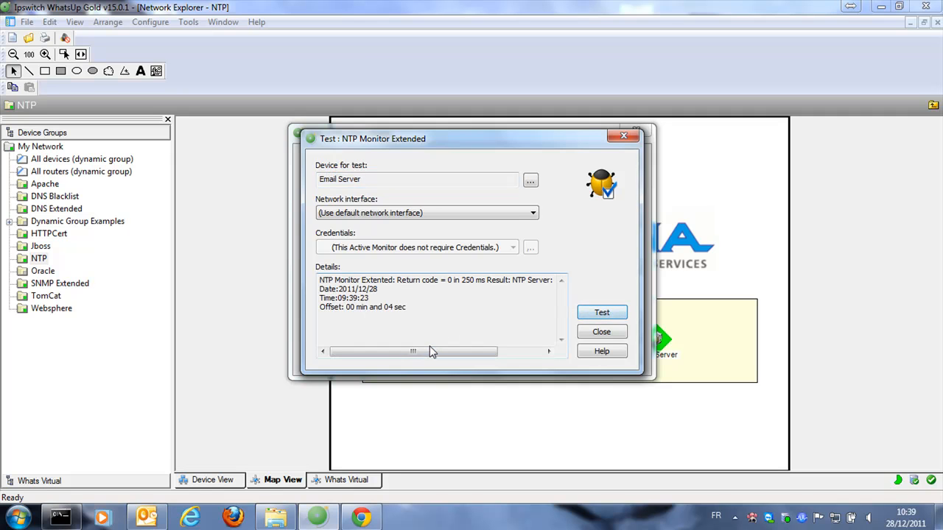
left_click_drag(408, 308, 314, 275)
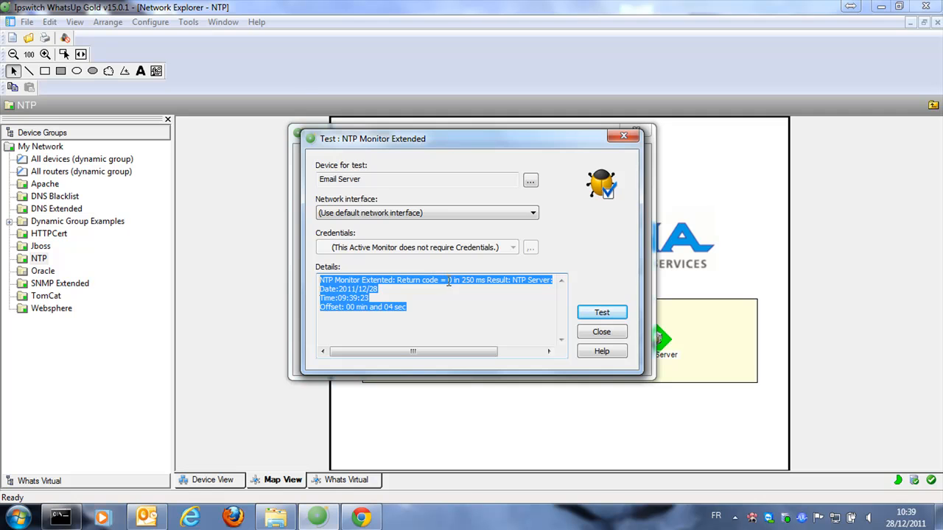
Close the test window and the Active Monitor Library, then select Email Server on the map
left_click(605, 337)
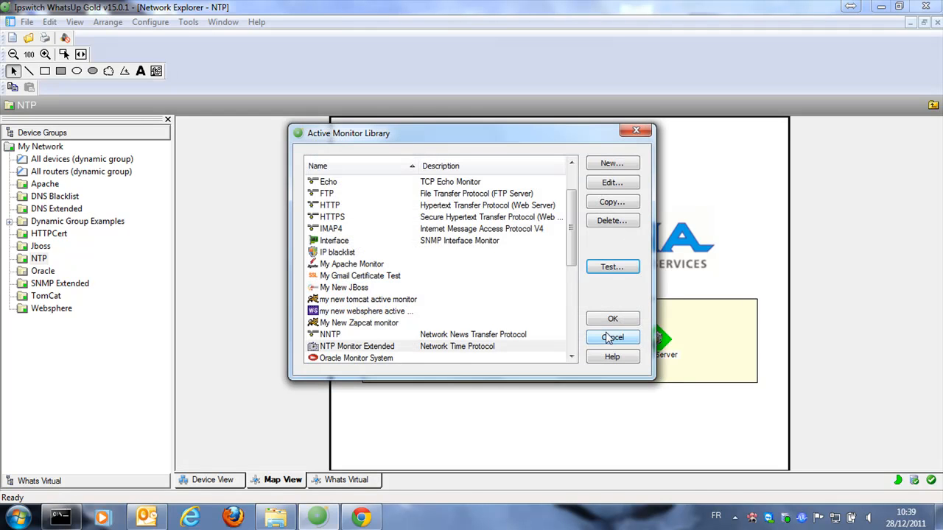
left_click(617, 319)
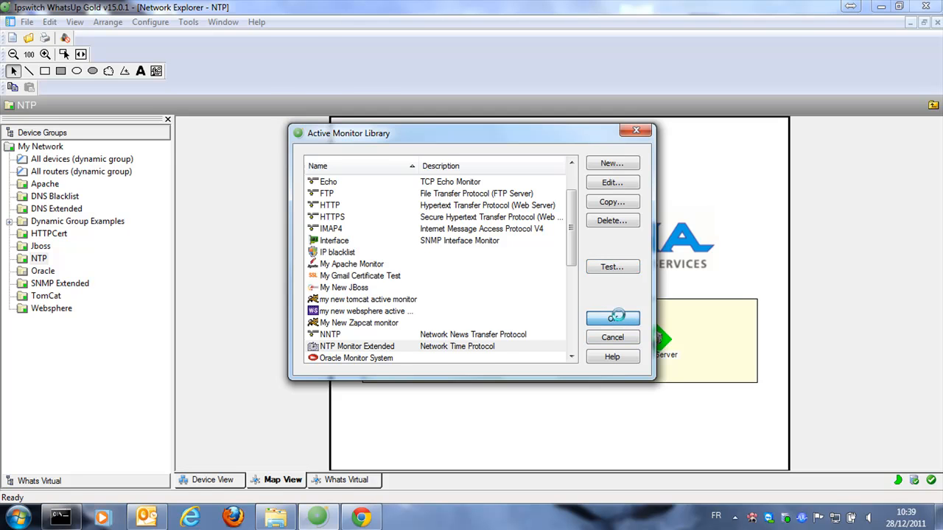
left_click(652, 341)
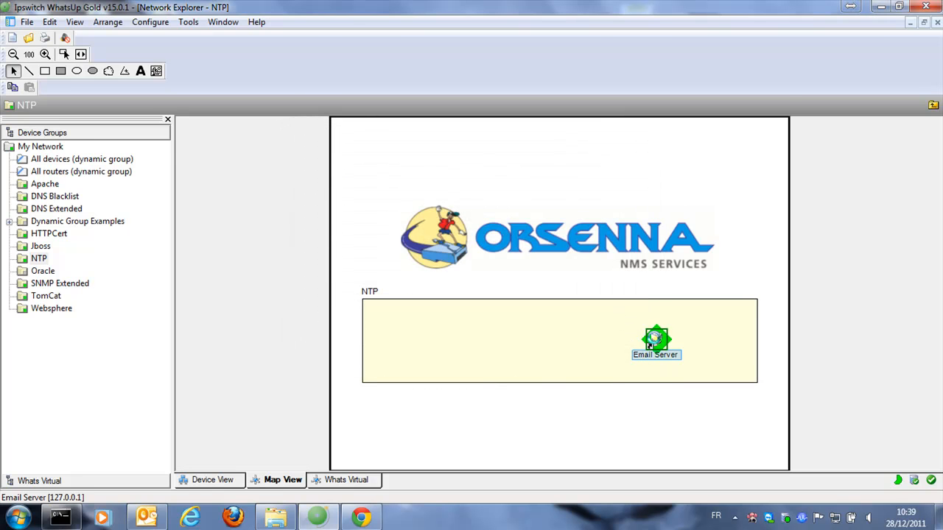
Add NTP Monitor Extended with default polling to Email Server next to Ping, and save its properties
double_click(652, 340)
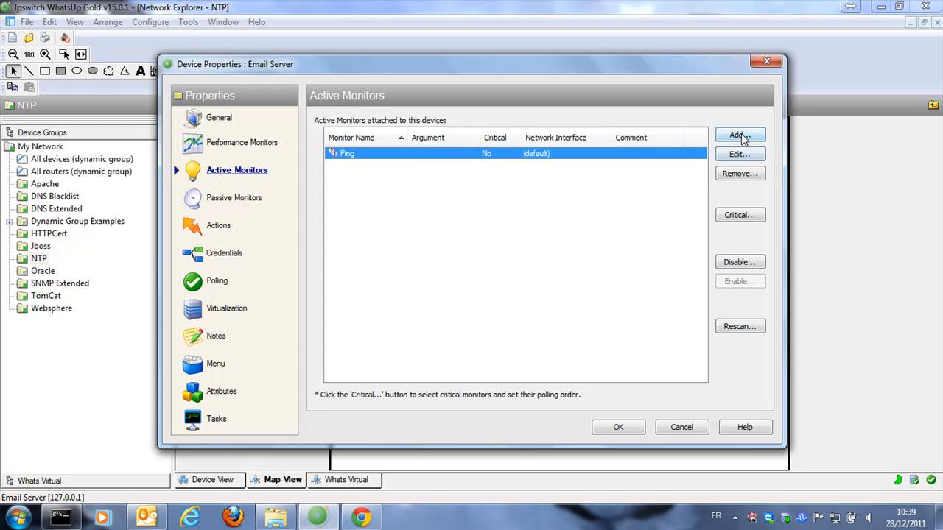
left_click(739, 135)
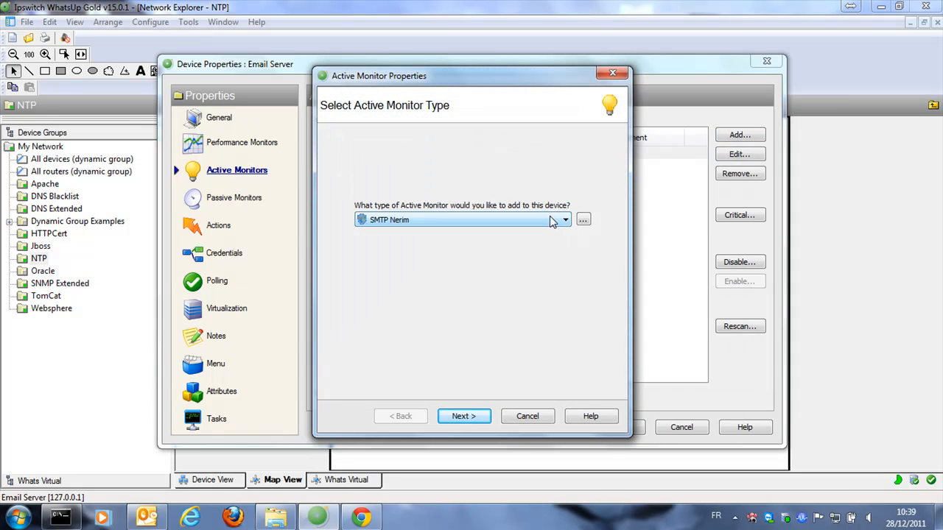
left_click(552, 220)
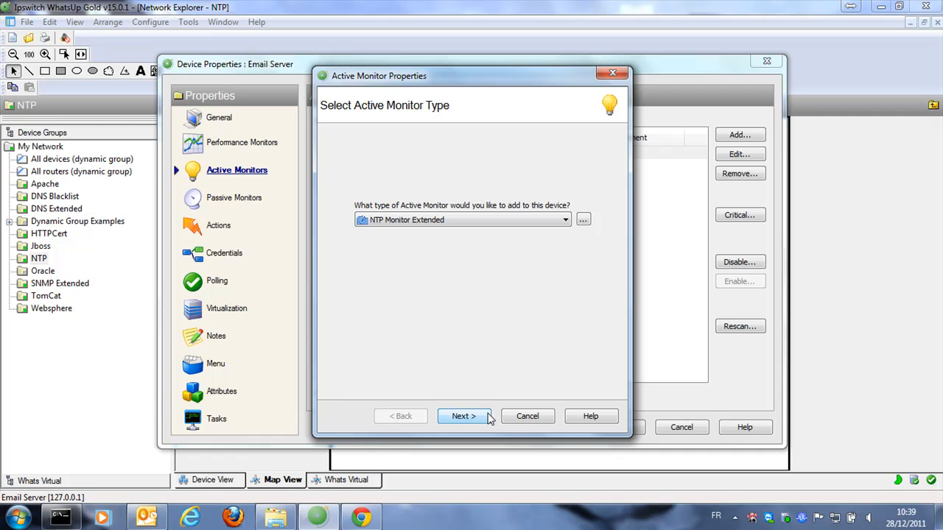
left_click(463, 416)
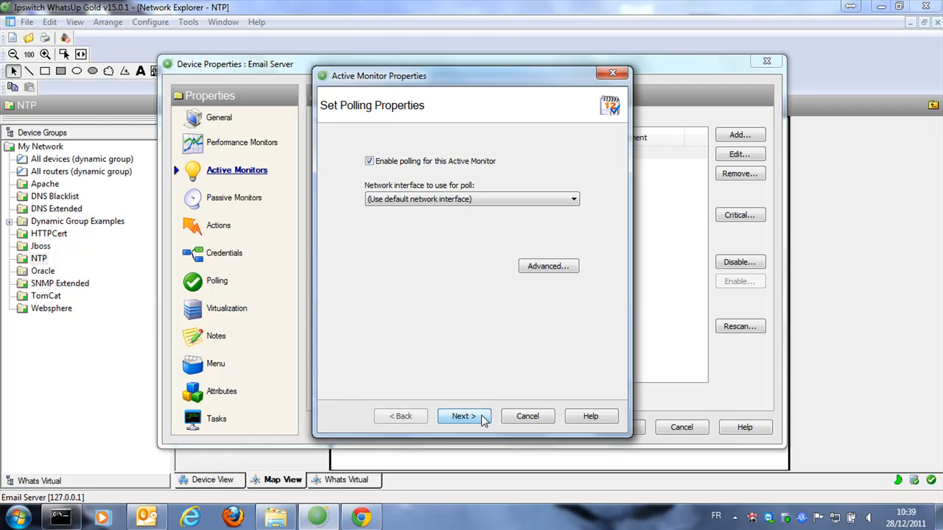
left_click(462, 417)
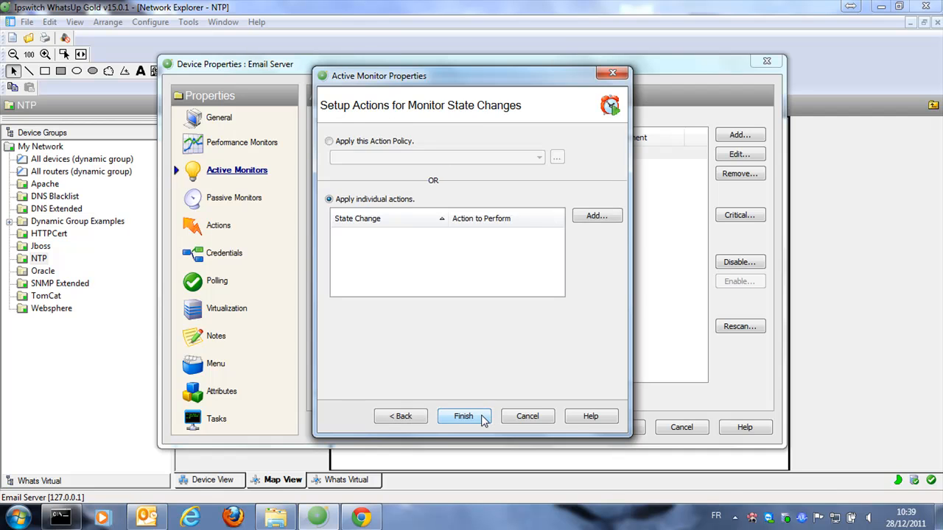
left_click(482, 419)
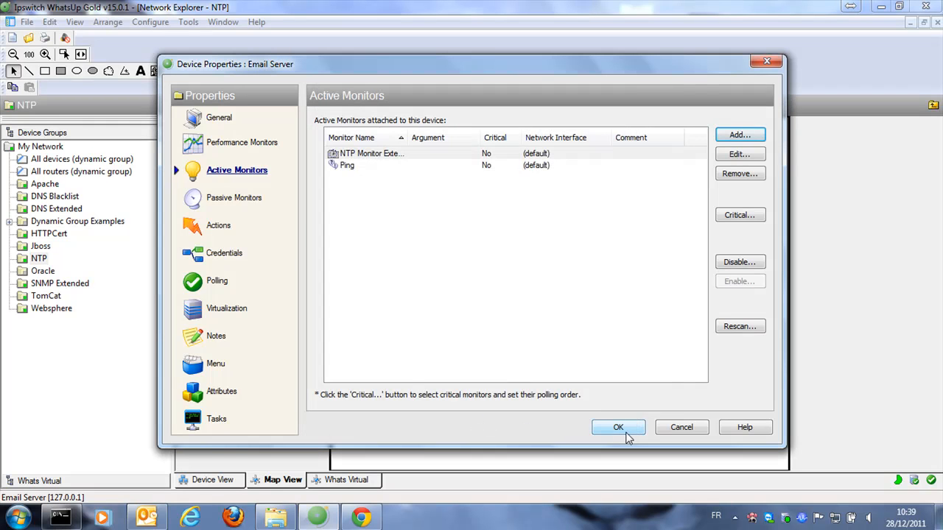
left_click(619, 428)
left_click(652, 430)
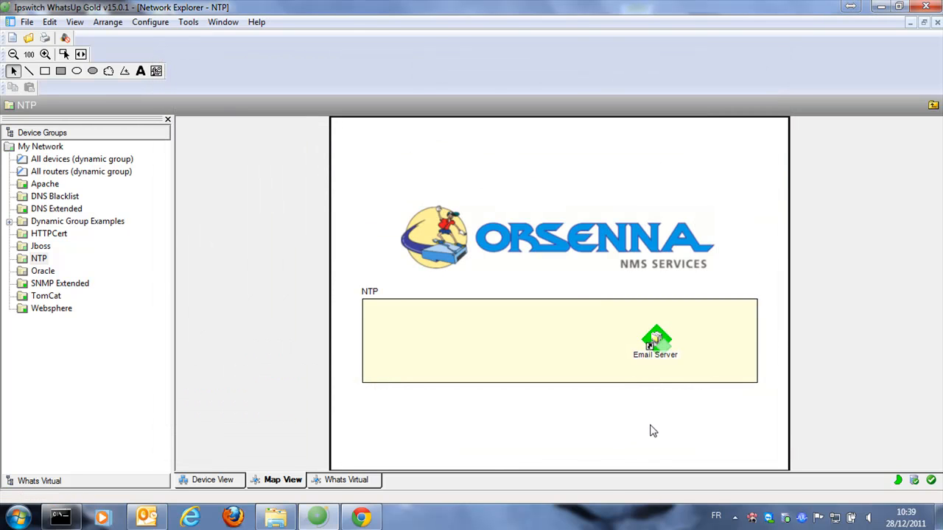